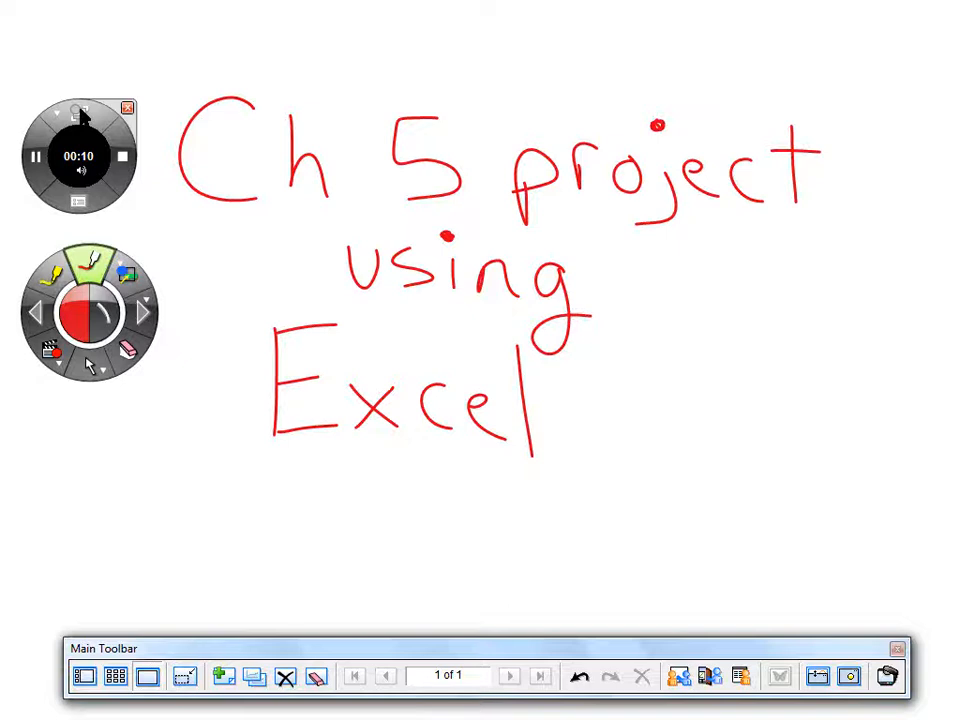
Step: Exit the full-screen whiteboard, switch to the blank Excel workbook, and move both floating palettes away from the first columns
{"action": "key", "text": "Escape"}
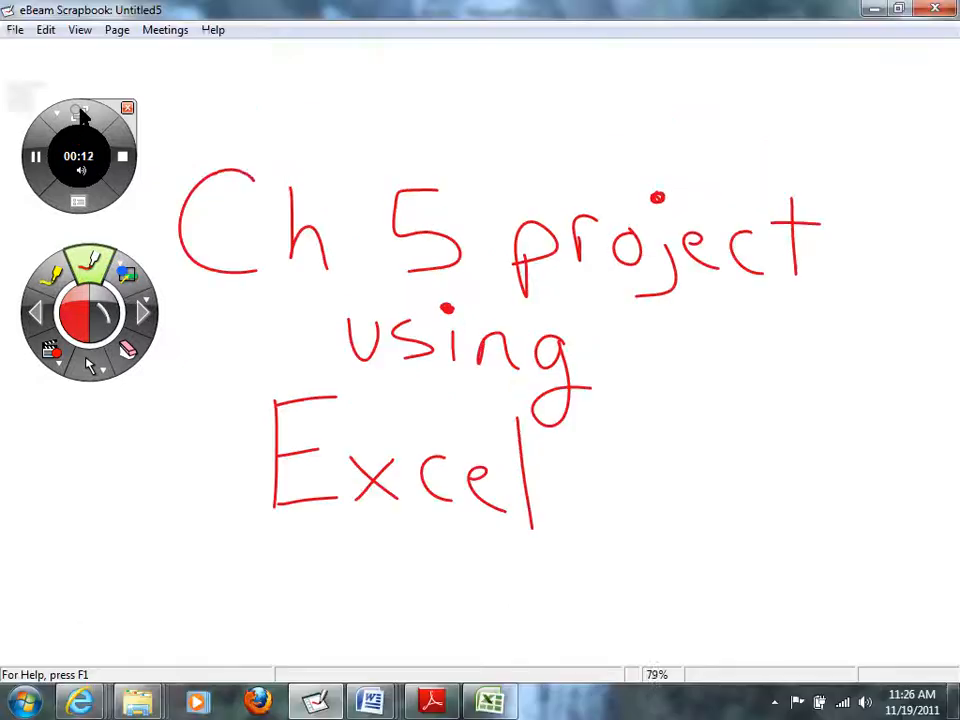
{"action": "left_click", "coordinate": [489, 703]}
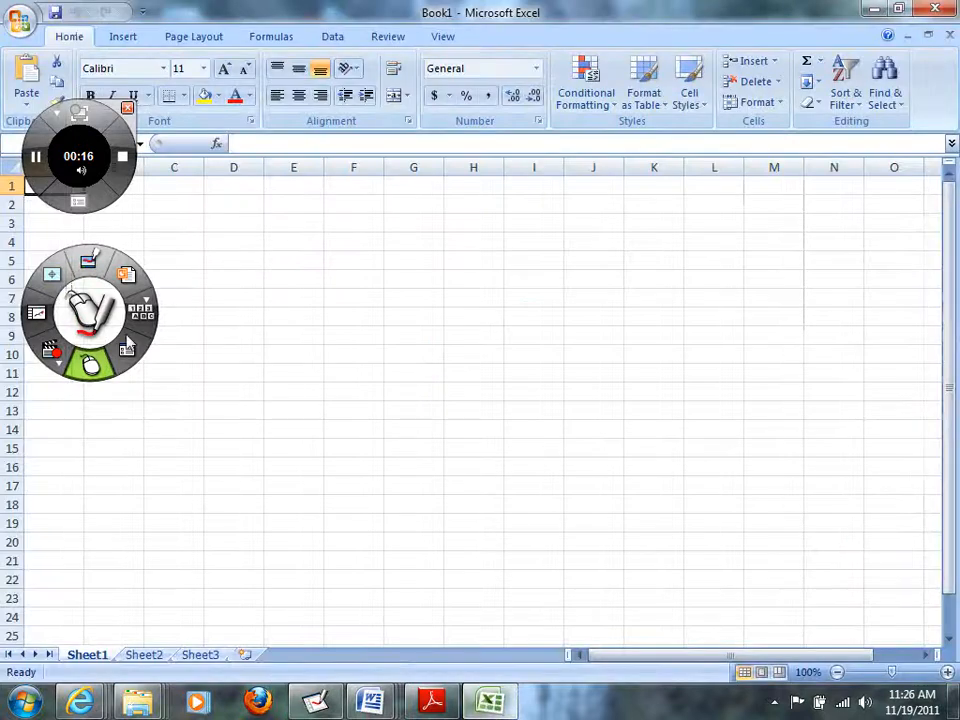
{"action": "mouse_move", "coordinate": [100, 315]}
{"action": "left_mouse_down"}
{"action": "mouse_move", "coordinate": [600, 414]}
{"action": "mouse_move", "coordinate": [700, 530]}
{"action": "left_mouse_up"}
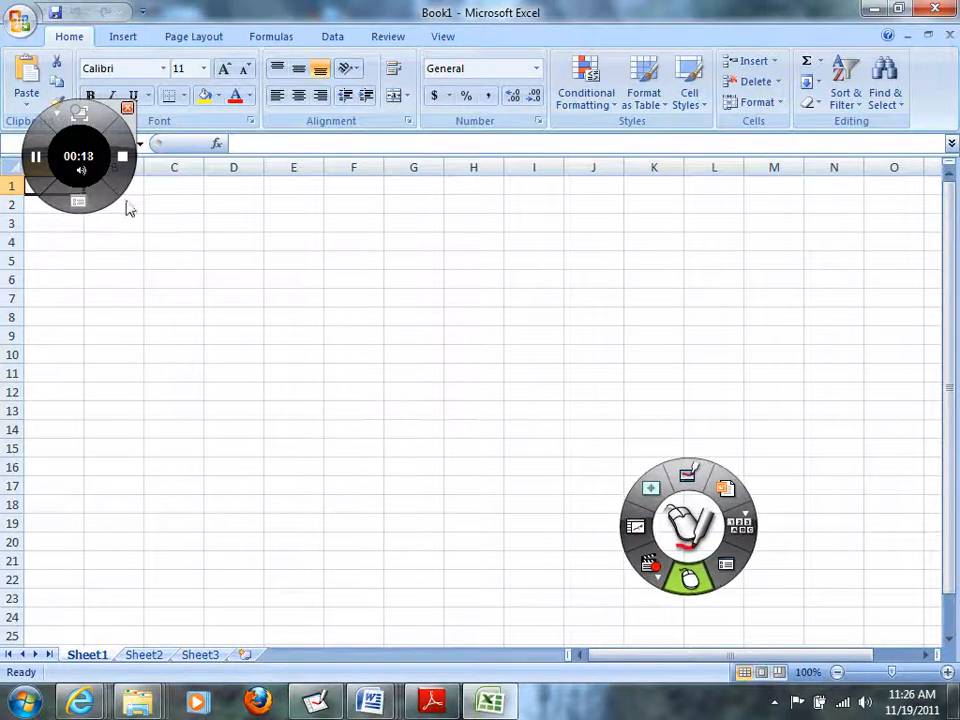
{"action": "left_click_drag", "start_coordinate": [79, 163], "coordinate": [753, 347]}
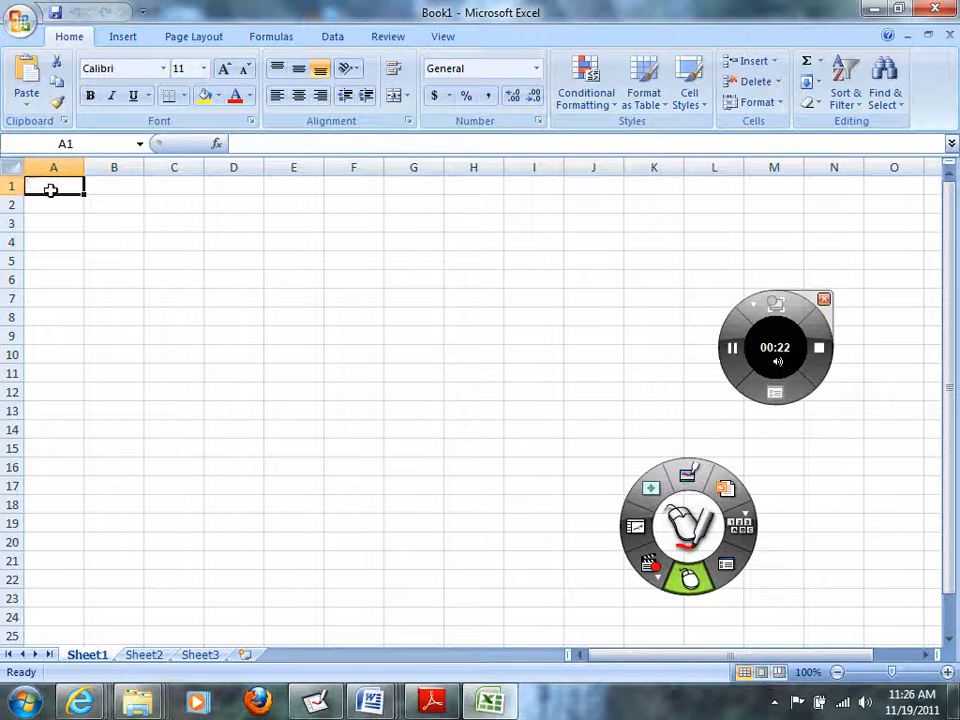
Step: Enter the column headings SHOE SIZE in cell A1 and HEIGHT in cell B1
{"action": "type", "text": "SHOE"}
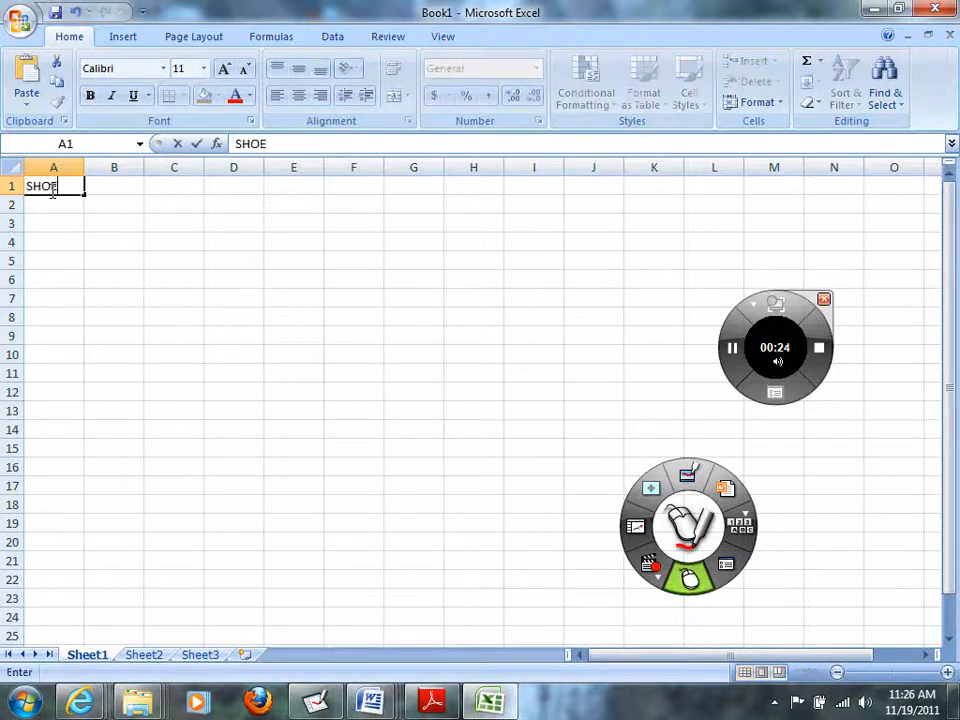
{"action": "type", "text": " SIZE"}
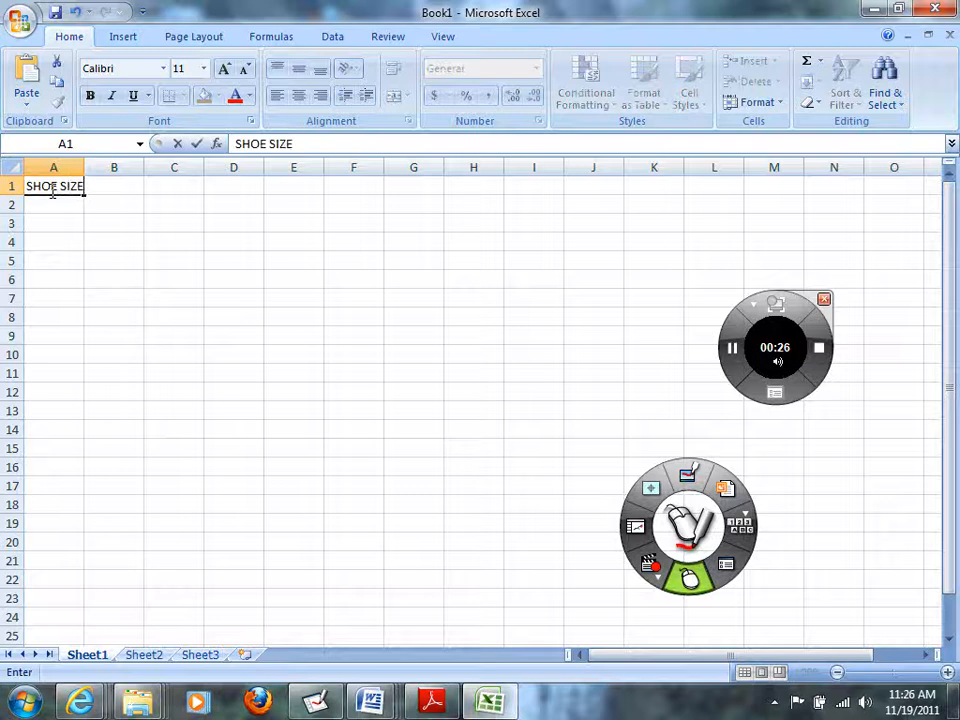
{"action": "key", "text": "Tab"}
{"action": "type", "text": "HEIGH"}
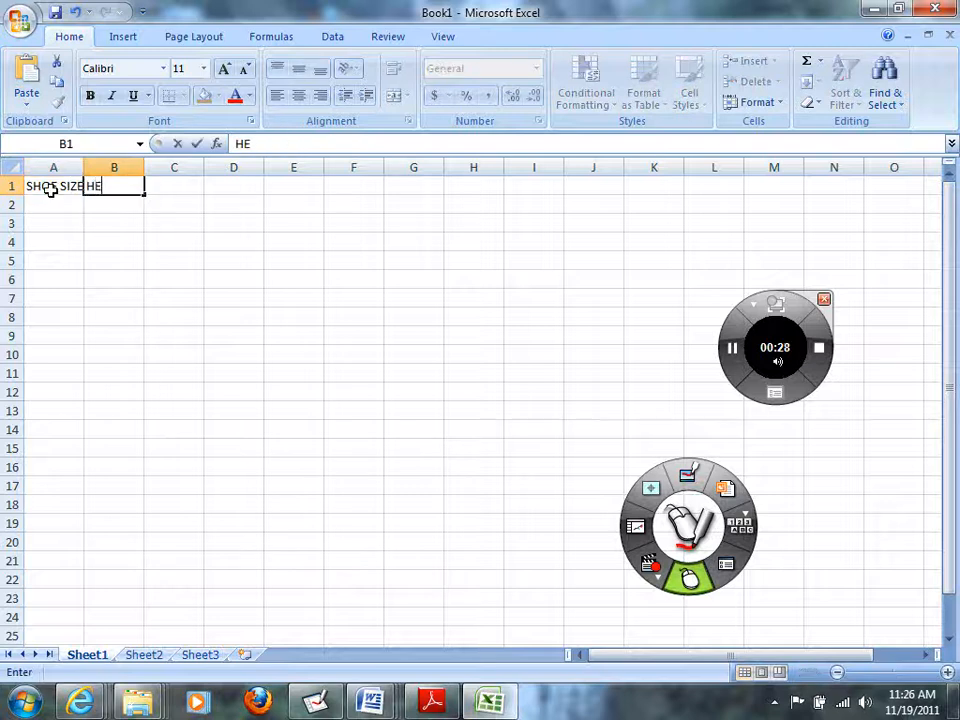
{"action": "key", "text": "Return"}
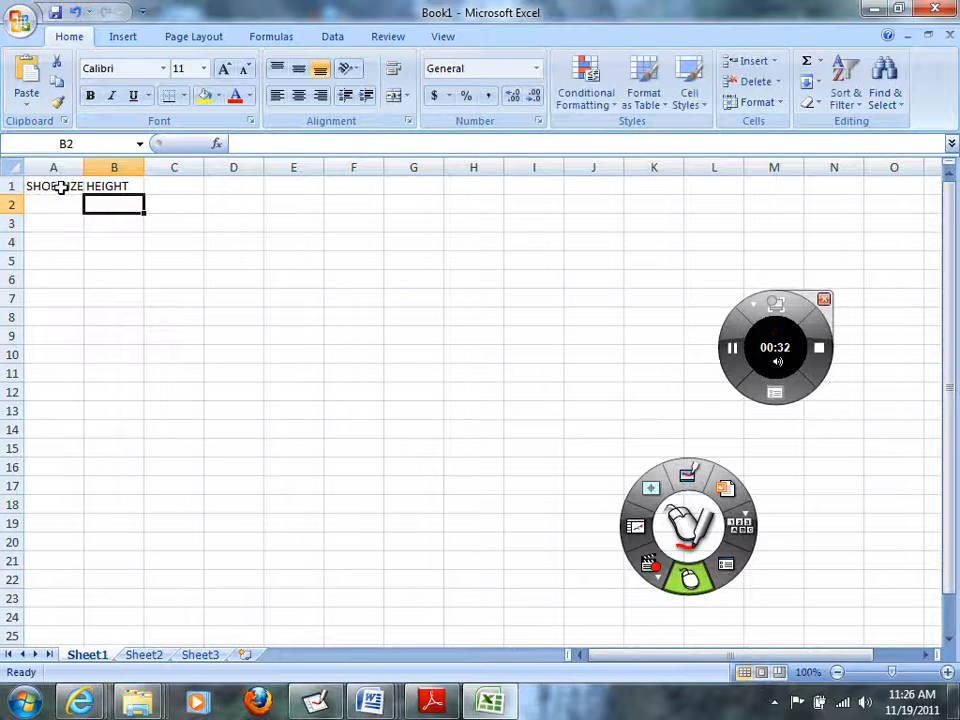
{"action": "left_click_drag", "start_coordinate": [61, 187], "coordinate": [115, 212]}
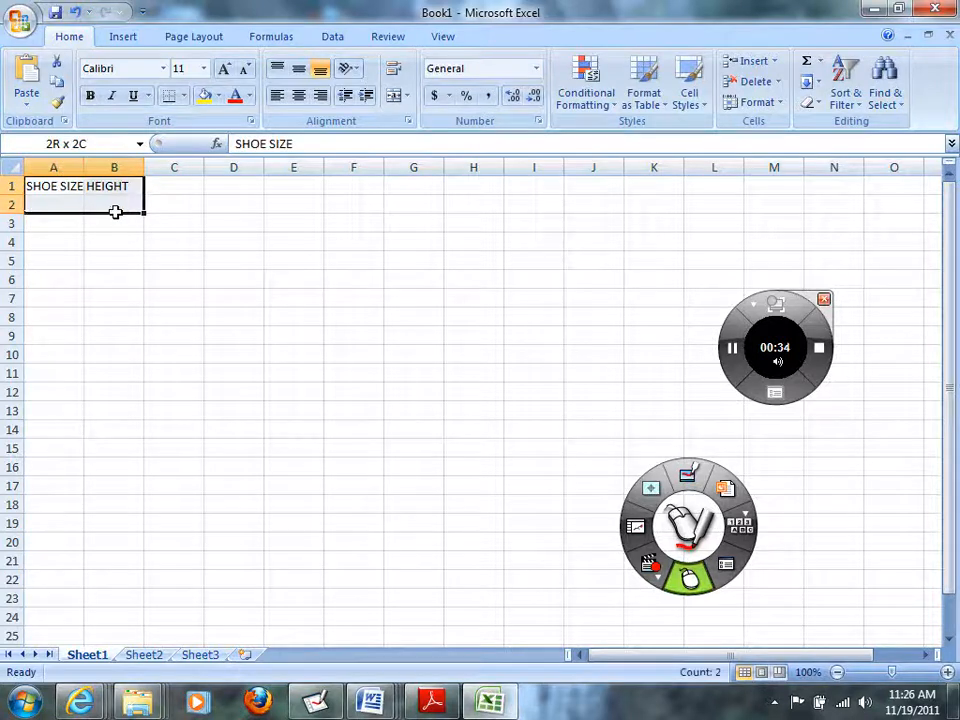
{"action": "left_click", "coordinate": [63, 191]}
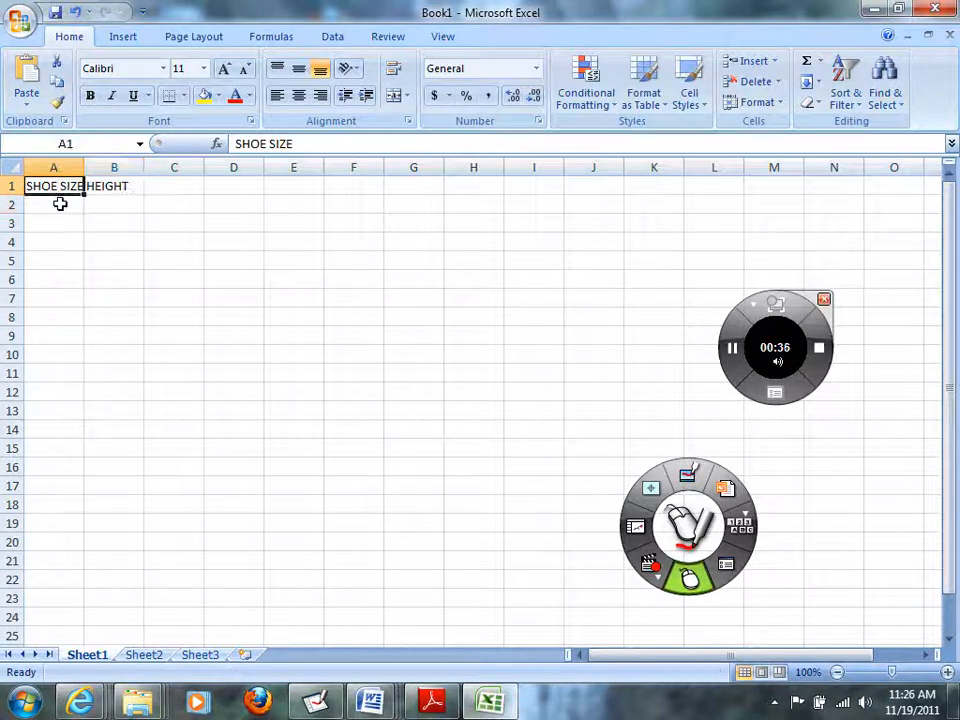
Step: Fill rows 2 and 3 with shoe size 10 and height 70, and shoe size 11 and height 71
{"action": "left_click", "coordinate": [60, 204]}
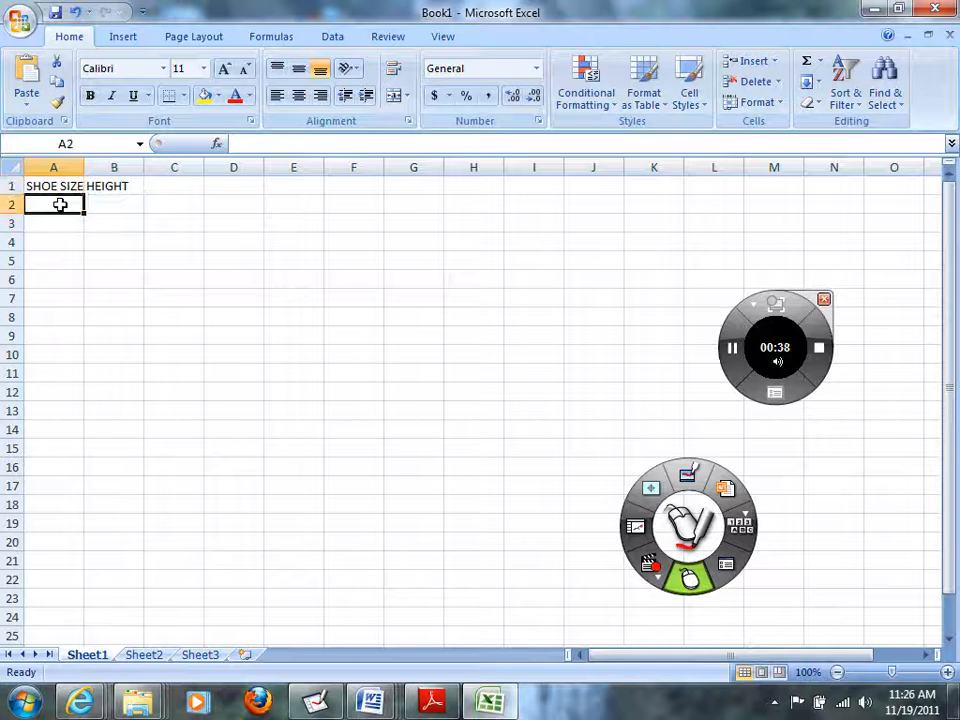
{"action": "type", "text": "10"}
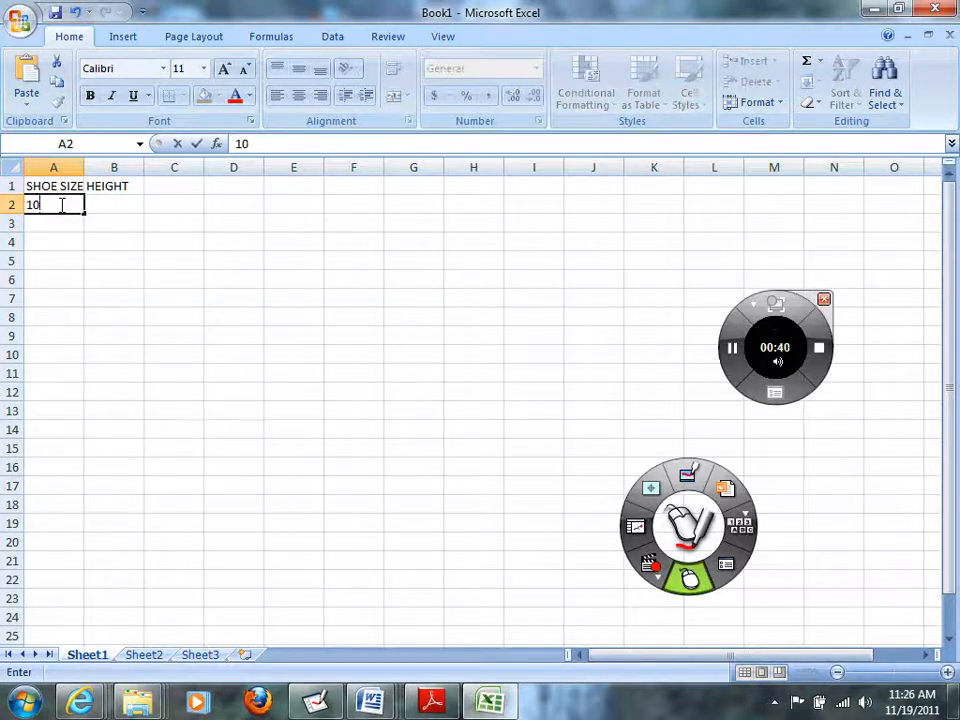
{"action": "key", "text": "Tab"}
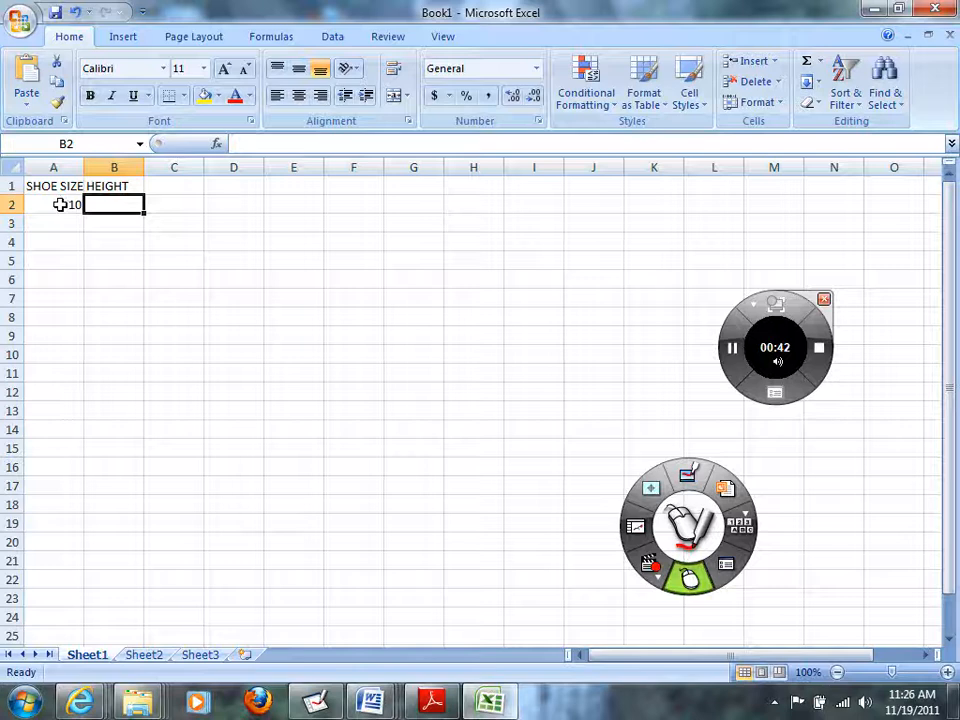
{"action": "type", "text": "70"}
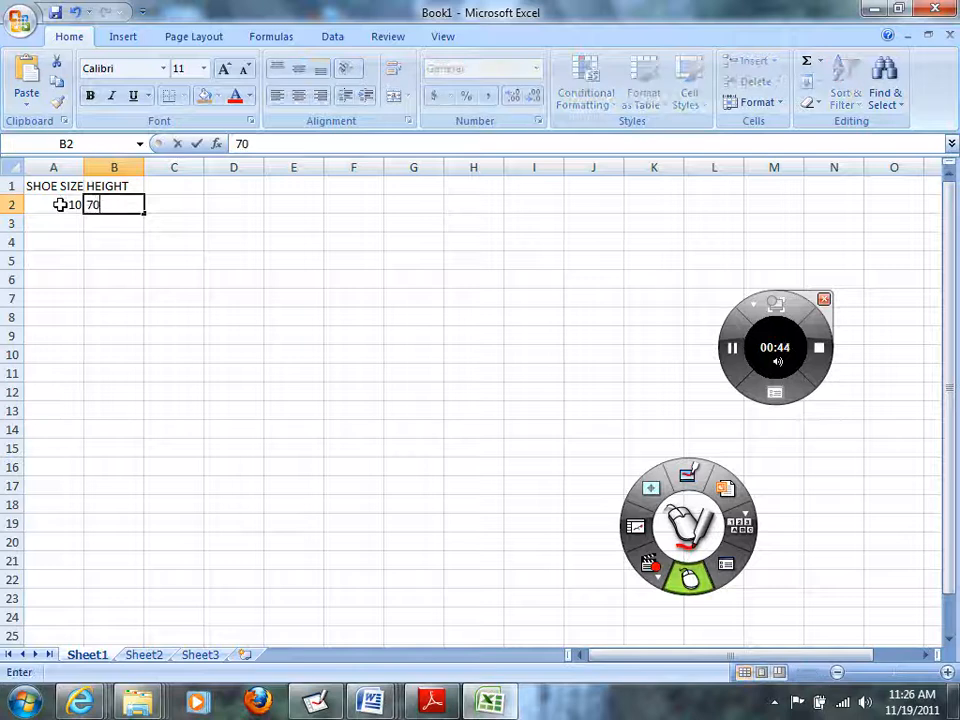
{"action": "key", "text": "Return"}
{"action": "key", "text": "Left"}
{"action": "type", "text": "11"}
{"action": "key", "text": "Return"}
{"action": "key", "text": "Up"}
{"action": "key", "text": "Right"}
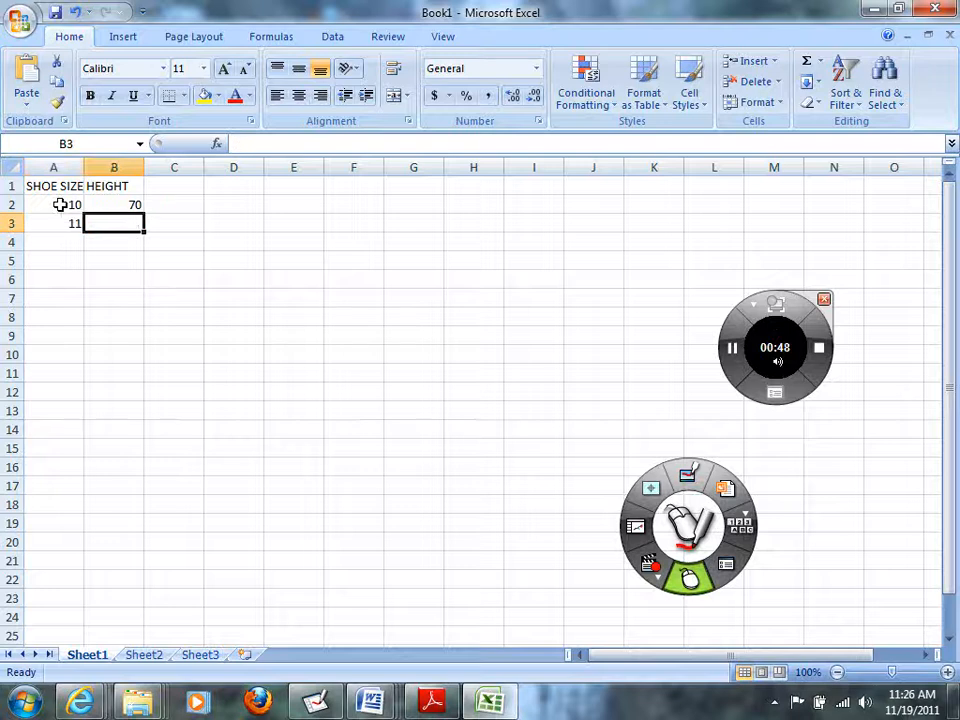
{"action": "type", "text": "71"}
{"action": "key", "text": "Return"}
Step: Fill rows 4 and 5 with shoe size 12 and height 73, and shoe size 8 and height 68
{"action": "key", "text": "Left"}
{"action": "type", "text": "12"}
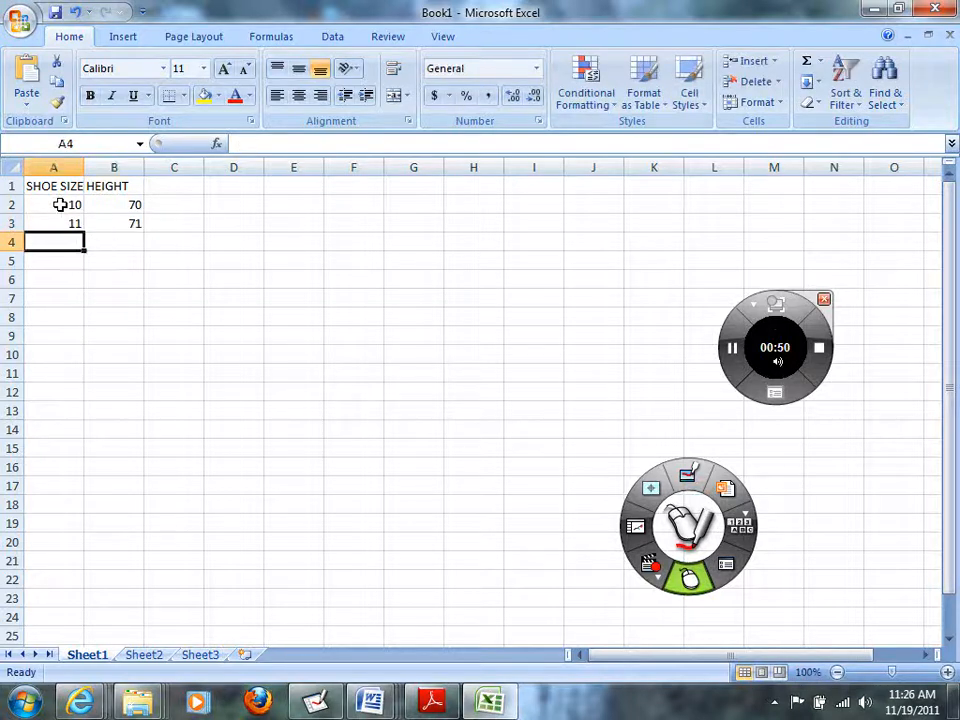
{"action": "key", "text": "Right"}
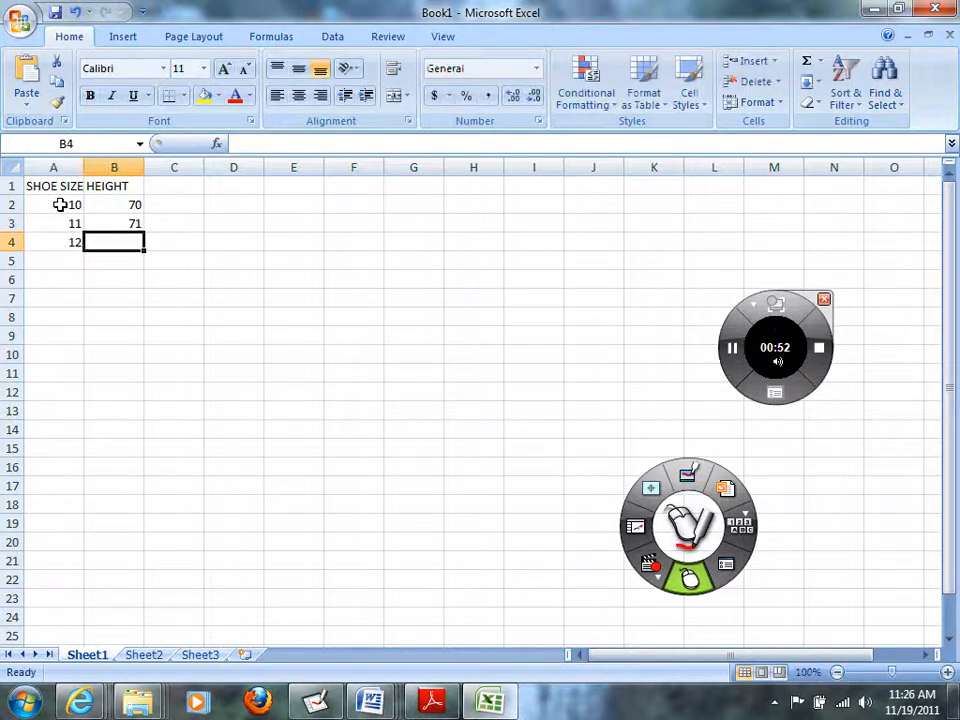
{"action": "type", "text": "73"}
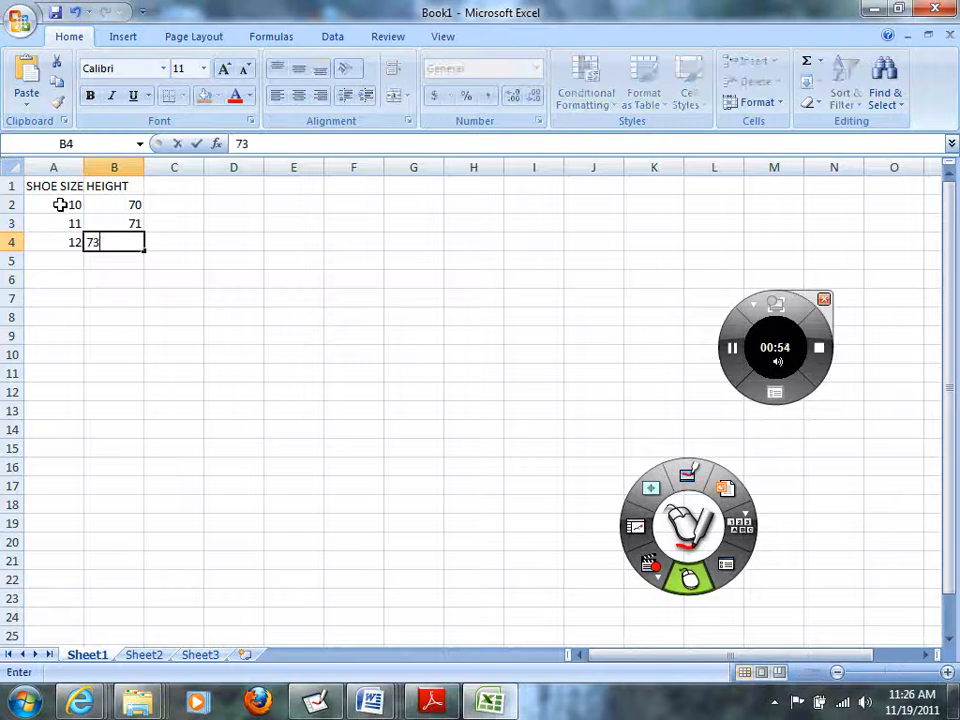
{"action": "key", "text": "Return"}
{"action": "key", "text": "Left"}
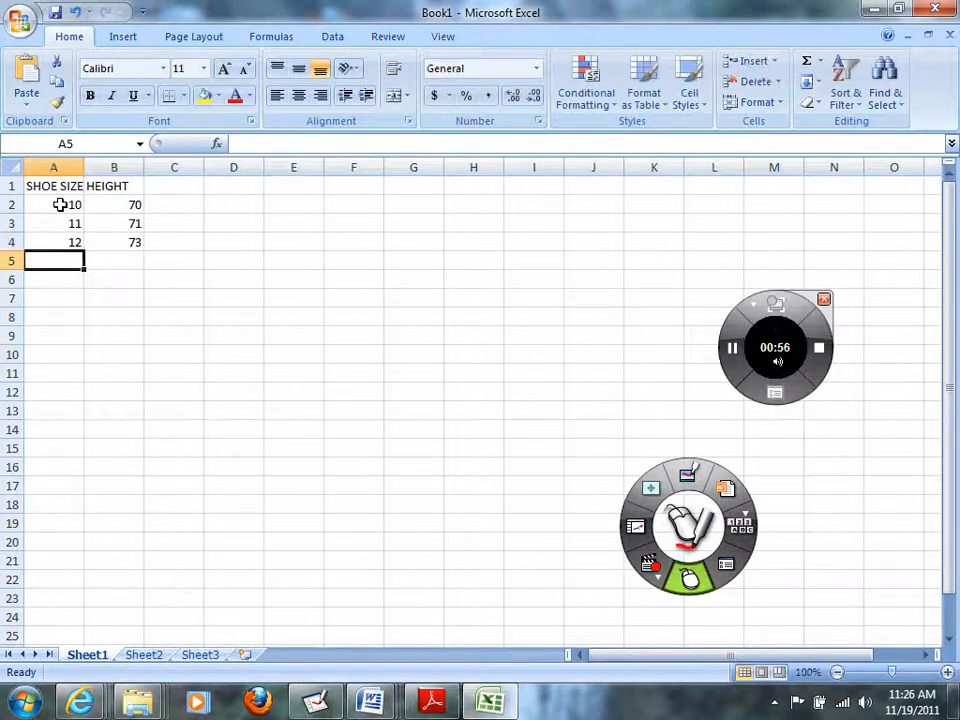
{"action": "type", "text": "8"}
{"action": "key", "text": "Tab"}
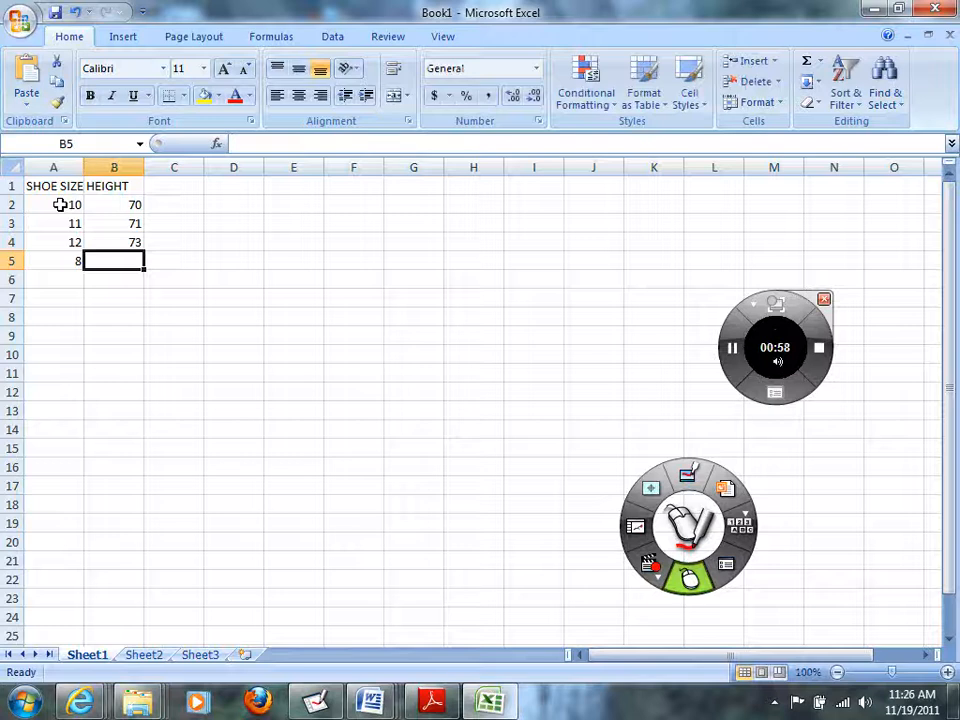
{"action": "type", "text": "68"}
{"action": "key", "text": "Return"}
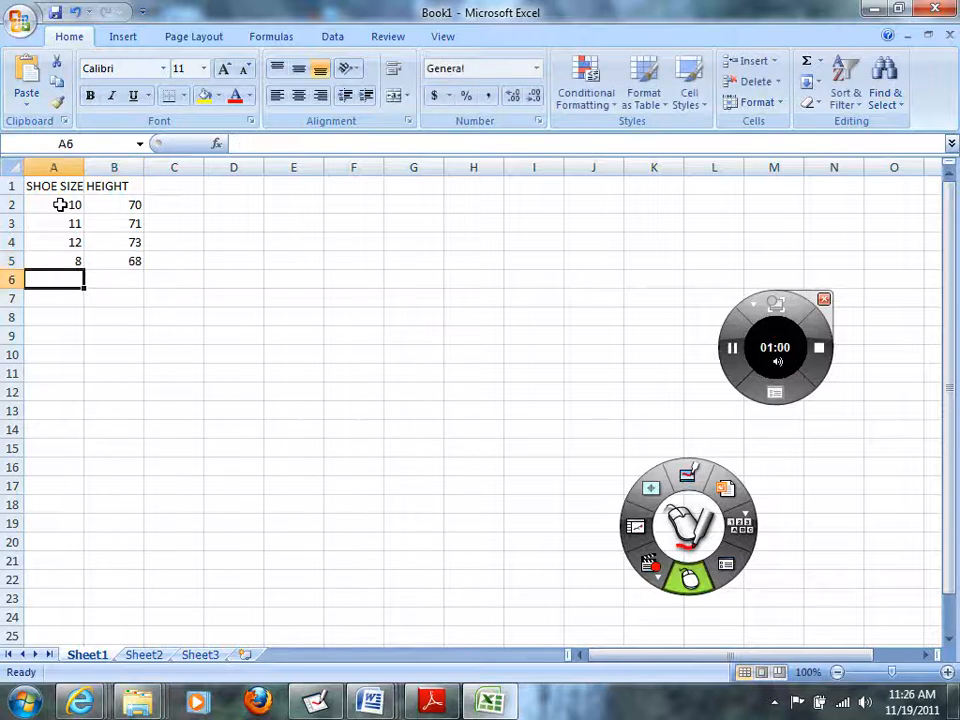
Step: Fill rows 6 to 8 with the shoe size and height pairs 7 and 67, 5 and 63, and 14 and 75
{"action": "type", "text": "7"}
{"action": "key", "text": "Tab"}
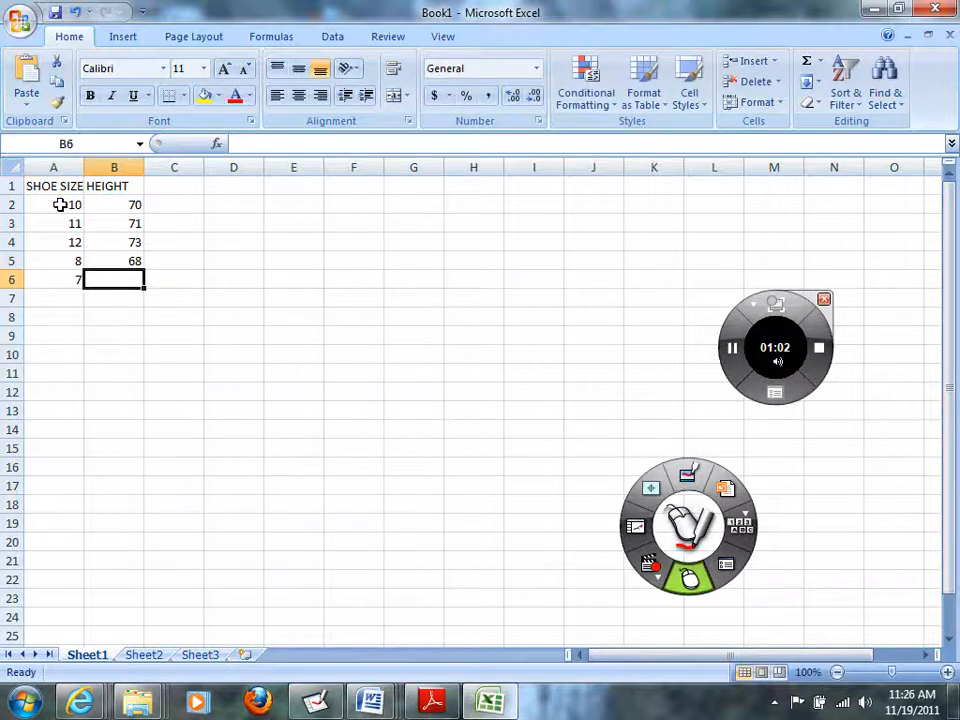
{"action": "type", "text": "67"}
{"action": "key", "text": "Return"}
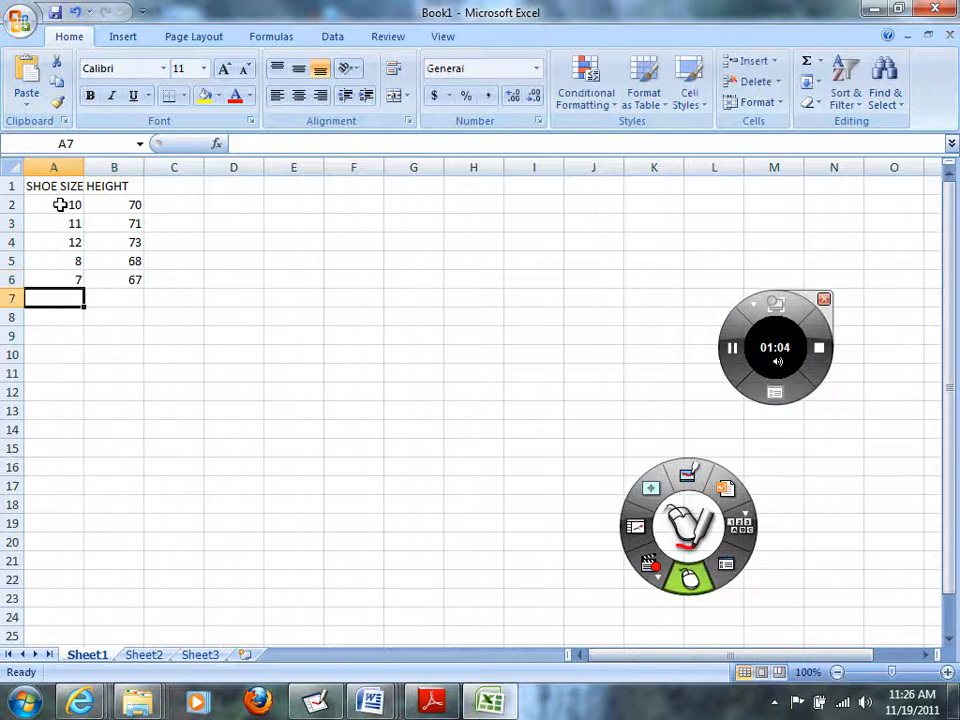
{"action": "type", "text": "5"}
{"action": "key", "text": "Tab"}
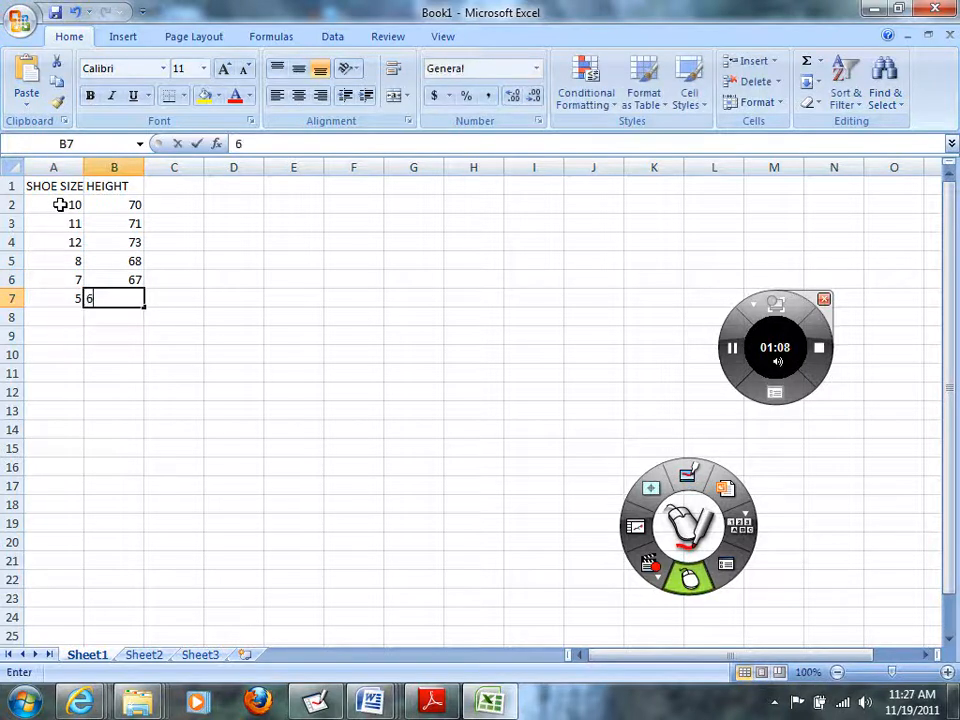
{"action": "type", "text": "63"}
{"action": "key", "text": "Down"}
{"action": "key", "text": "Left"}
{"action": "type", "text": "14"}
{"action": "key", "text": "Tab"}
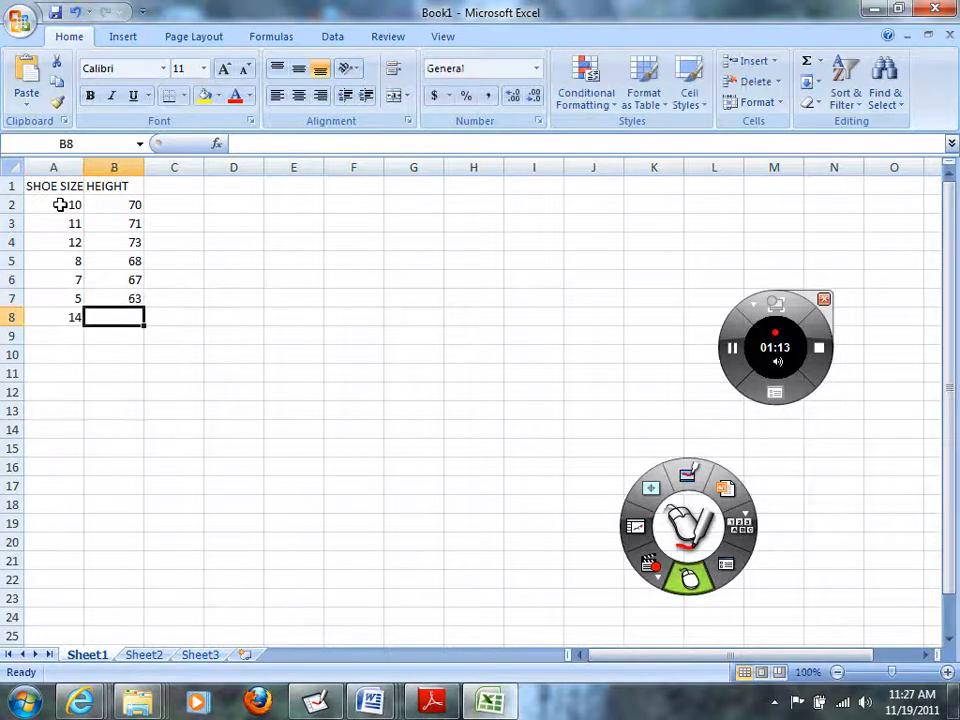
{"action": "type", "text": "75"}
{"action": "key", "text": "Tab"}
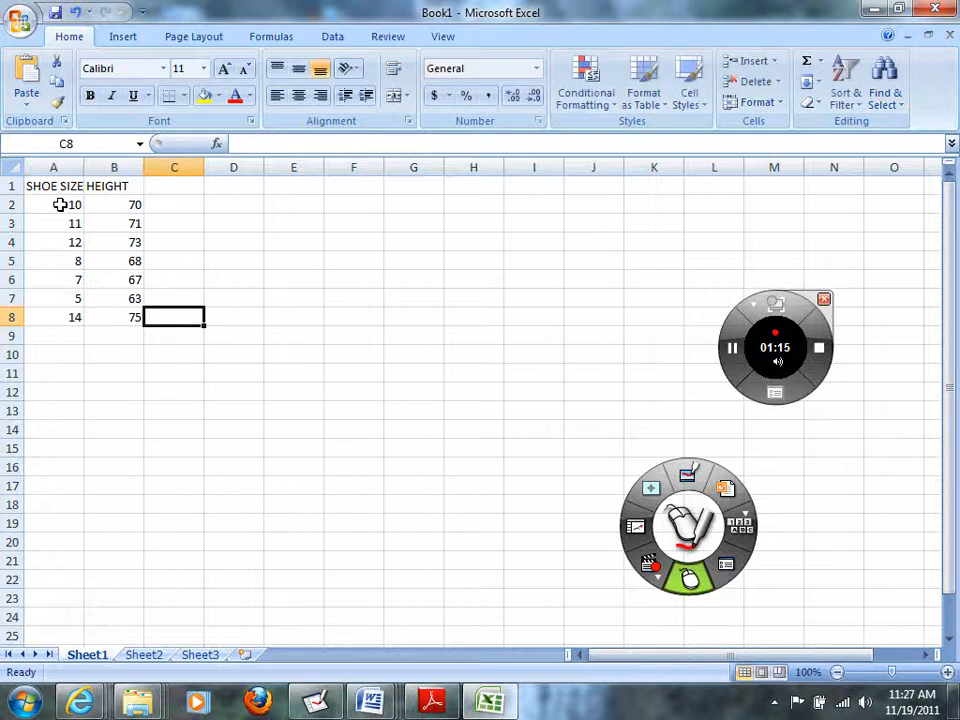
Step: Set the font size of the whole table, A1:B8, to 20
{"action": "left_click_drag", "start_coordinate": [71, 184], "coordinate": [121, 323]}
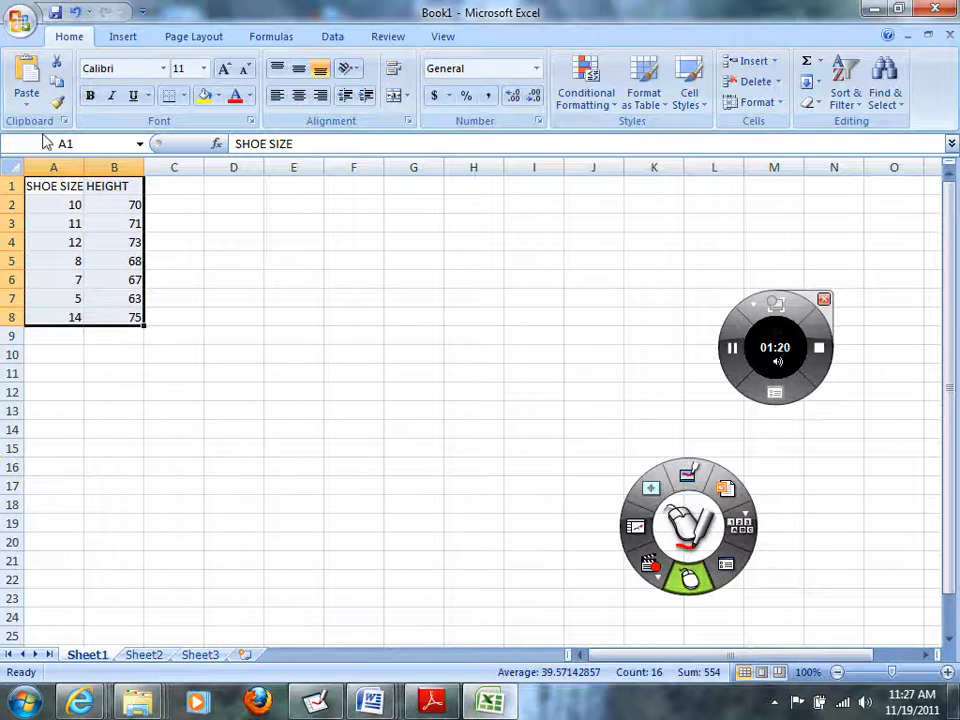
{"action": "double_click", "coordinate": [58, 189]}
{"action": "left_click_drag", "start_coordinate": [60, 188], "coordinate": [89, 213]}
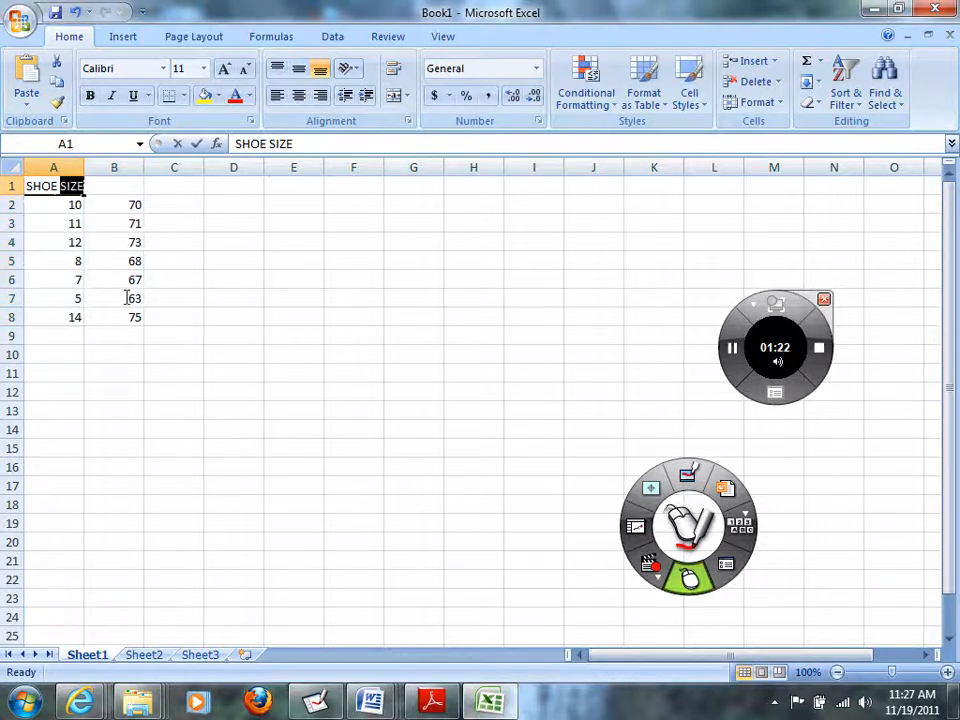
{"action": "left_click", "coordinate": [64, 207]}
{"action": "left_click_drag", "start_coordinate": [60, 190], "coordinate": [120, 312]}
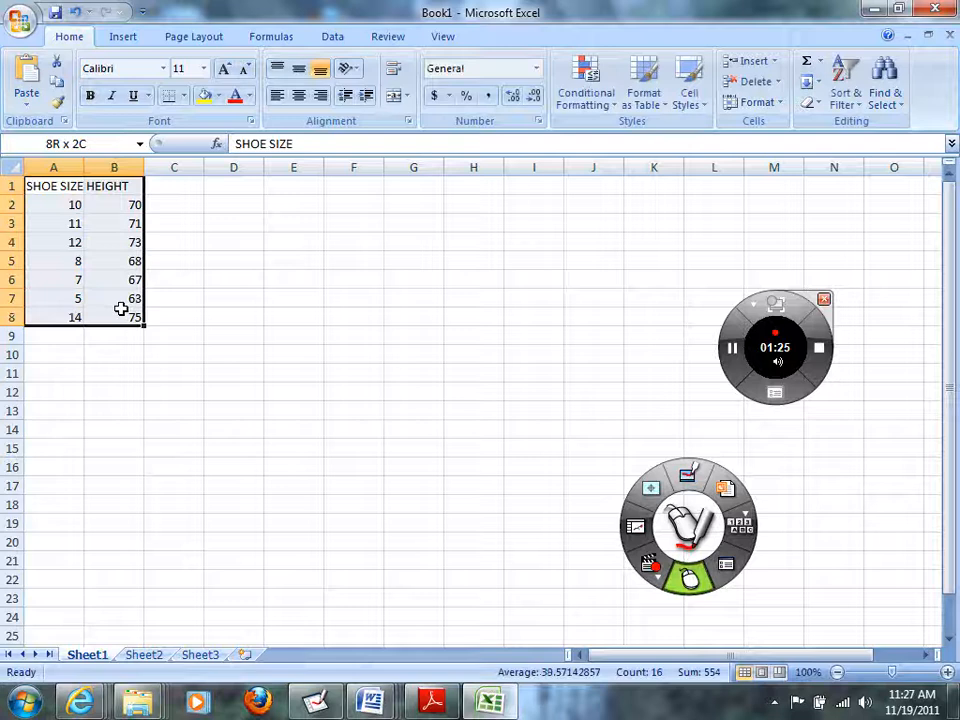
{"action": "left_click", "coordinate": [203, 69]}
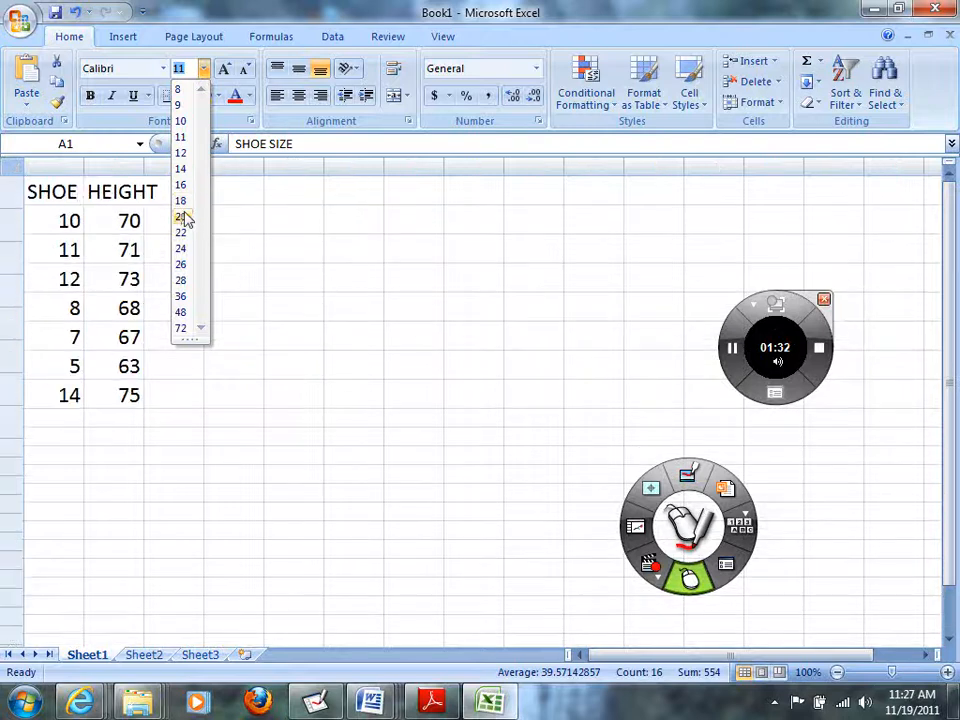
{"action": "left_click", "coordinate": [182, 217]}
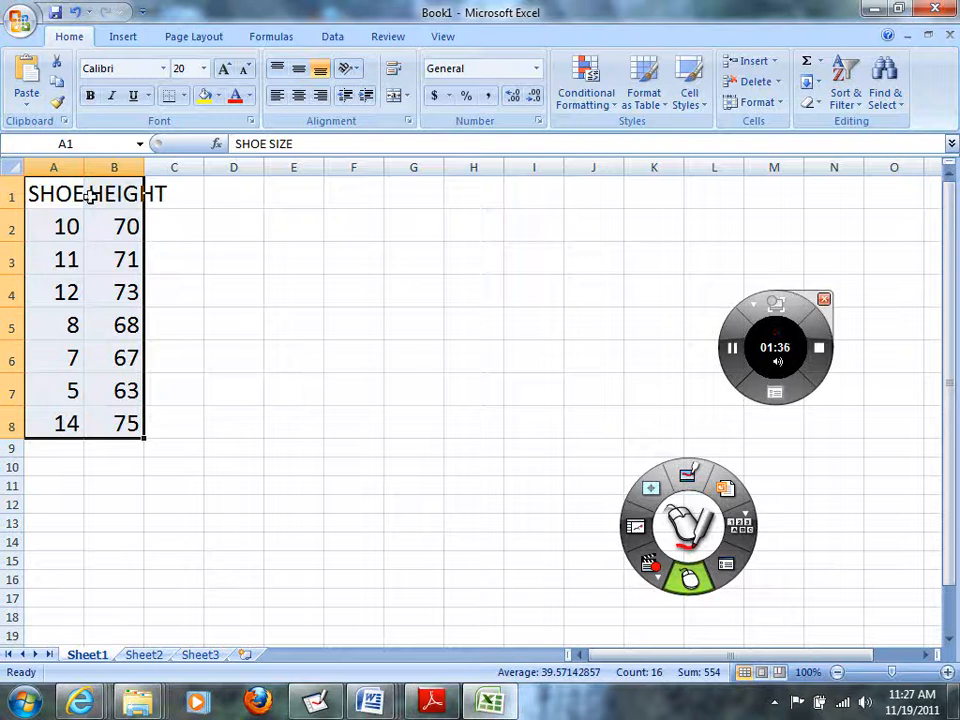
Step: Widen columns A and B to fit their headings and center the contents of the table
{"action": "left_click_drag", "start_coordinate": [84, 167], "coordinate": [153, 172]}
{"action": "left_click_drag", "start_coordinate": [214, 168], "coordinate": [256, 172]}
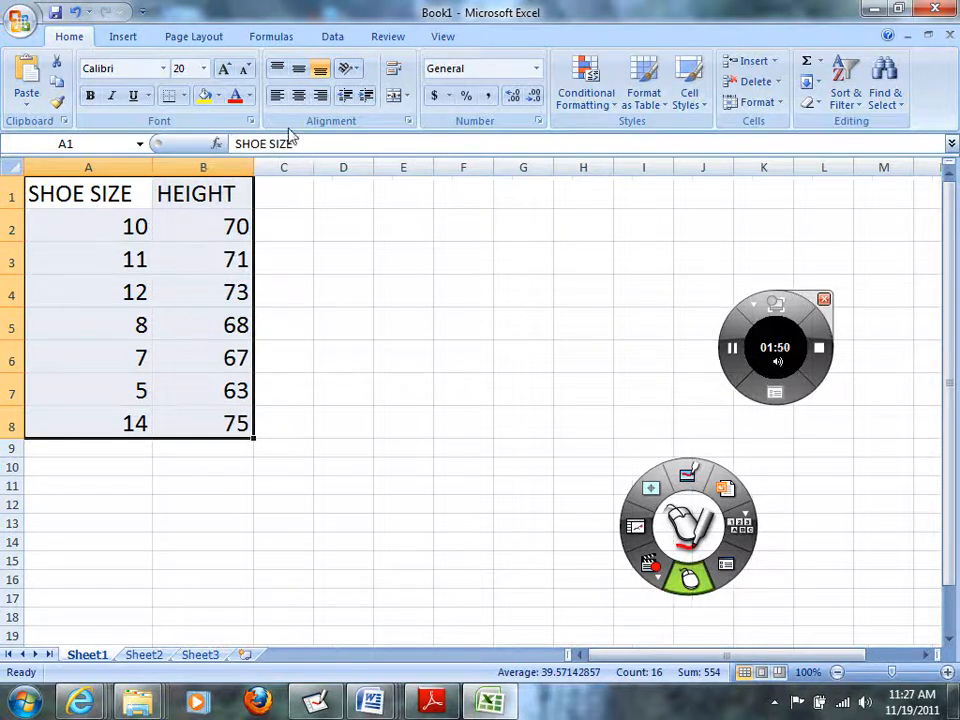
{"action": "left_click", "coordinate": [298, 96]}
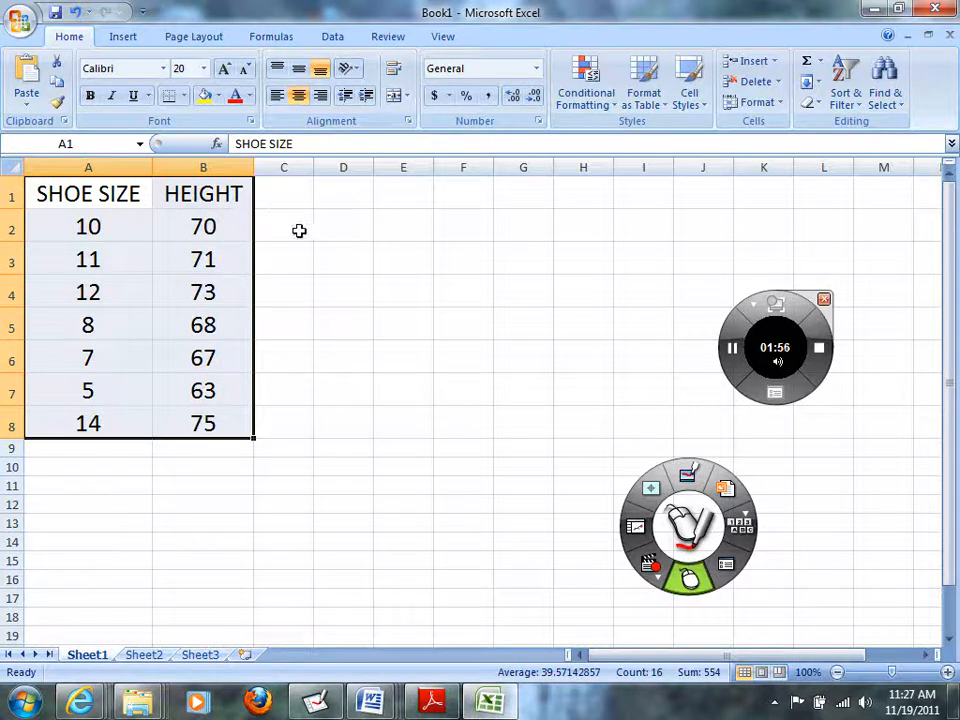
Step: Insert a markers-only scatter chart of the shoe size and height table and move it up beside the data
{"action": "left_click", "coordinate": [123, 39]}
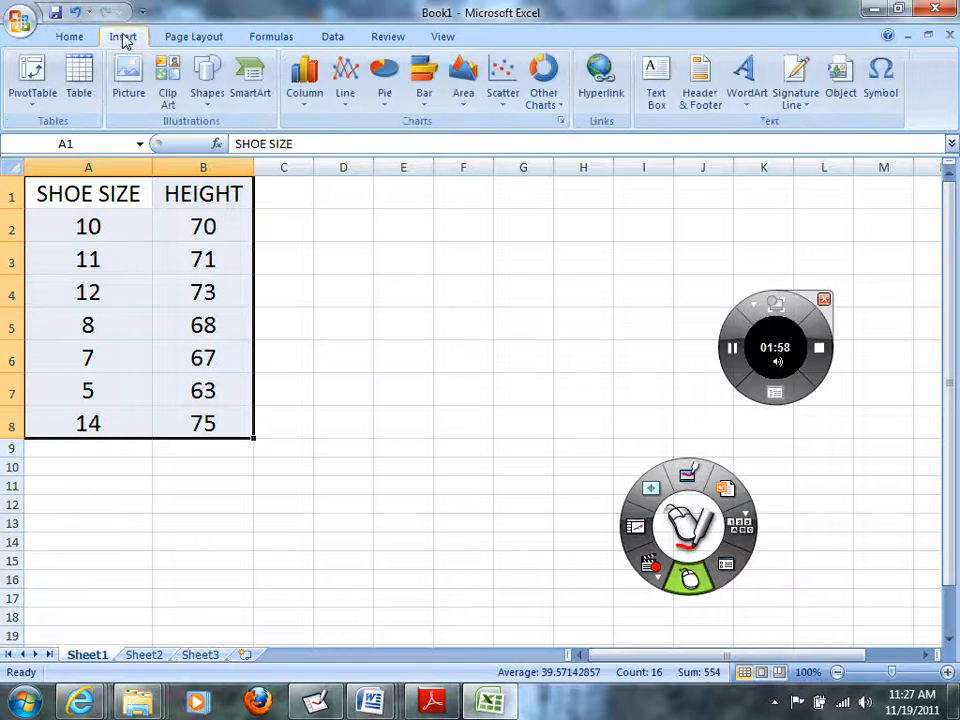
{"action": "left_click", "coordinate": [504, 90]}
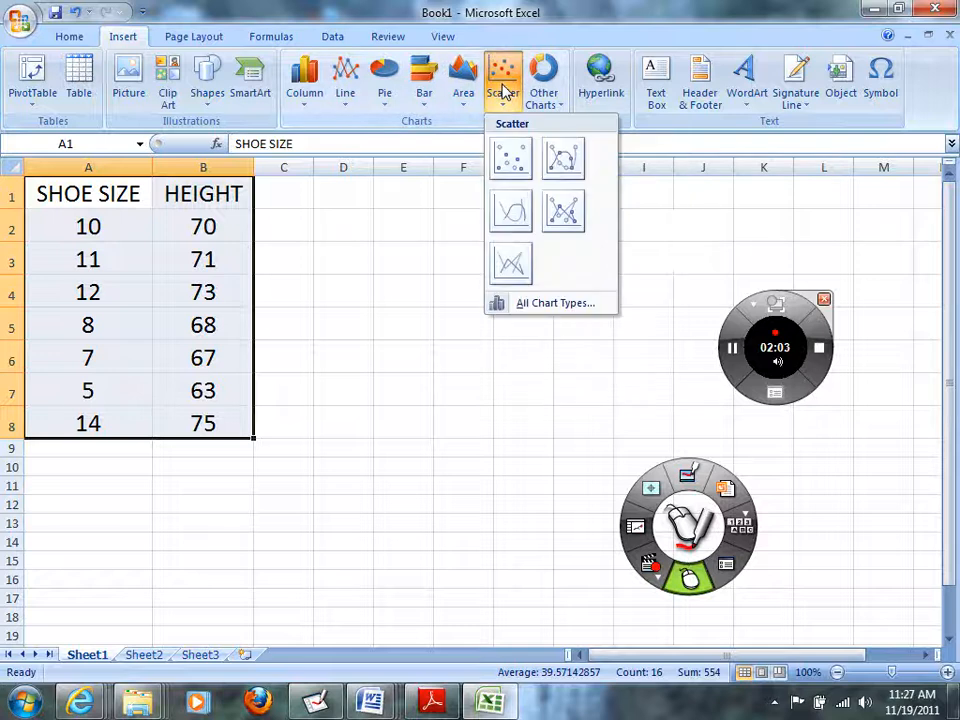
{"action": "left_click", "coordinate": [512, 163]}
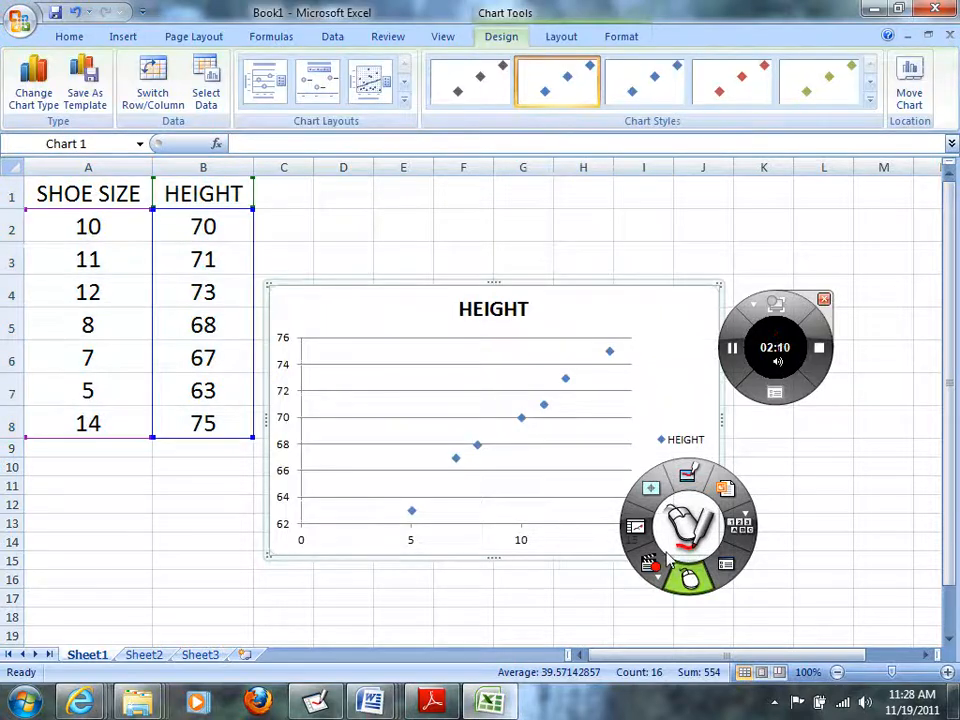
{"action": "left_click_drag", "start_coordinate": [776, 358], "coordinate": [862, 597]}
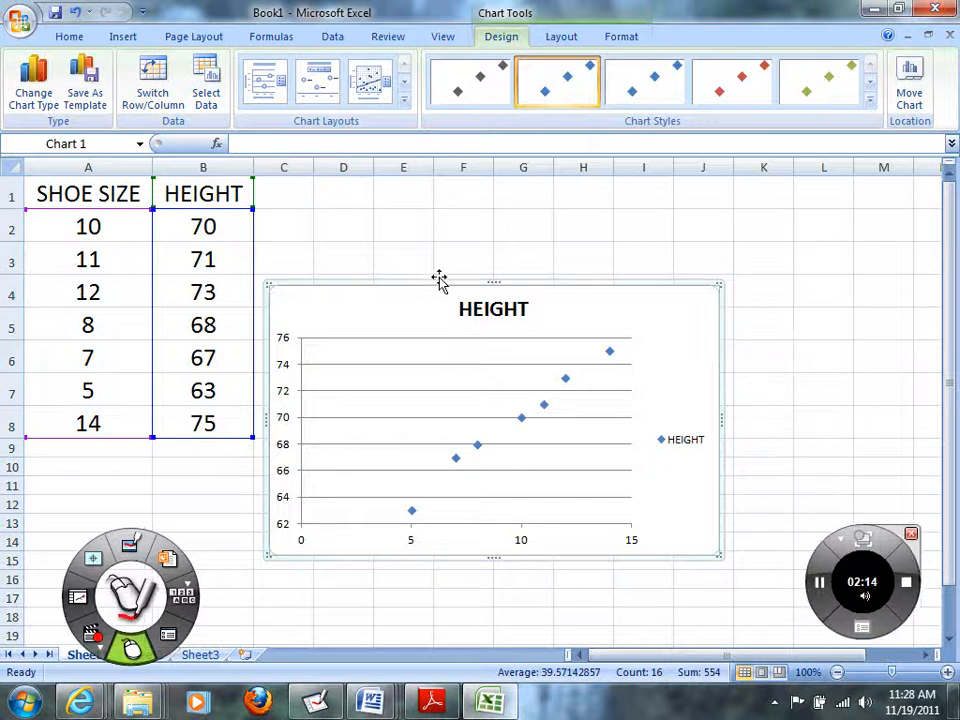
{"action": "mouse_move", "coordinate": [440, 304]}
{"action": "left_mouse_down"}
{"action": "mouse_move", "coordinate": [448, 272]}
{"action": "mouse_move", "coordinate": [482, 230]}
{"action": "mouse_move", "coordinate": [478, 219]}
{"action": "left_mouse_up"}
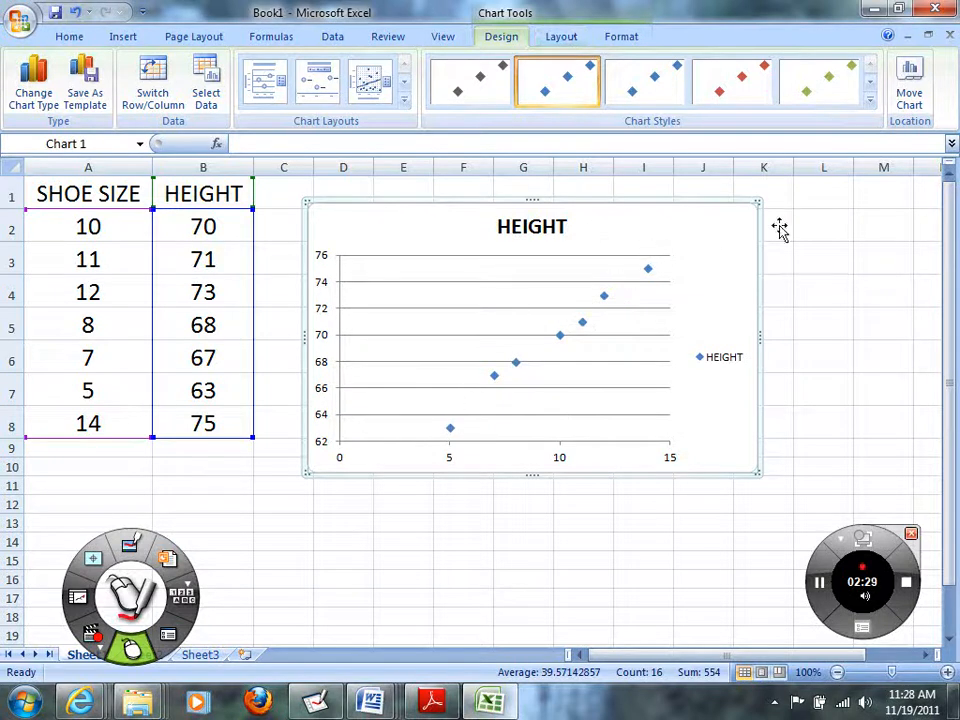
Step: Add a linear trendline with its equation displayed, and move the equation to the chart's upper-right corner
{"action": "left_click", "coordinate": [563, 38]}
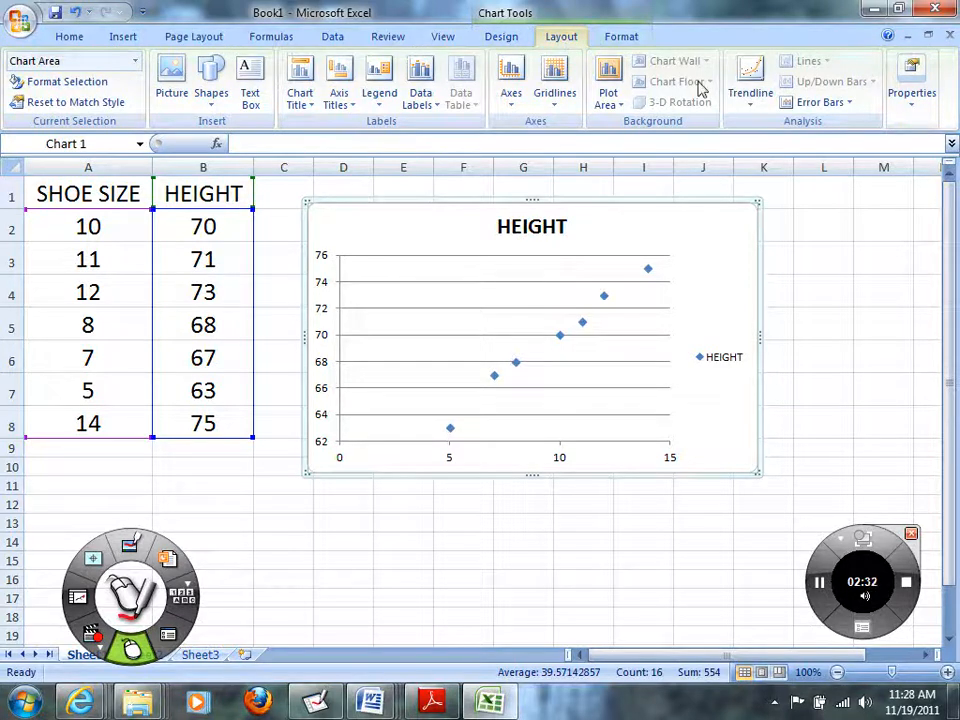
{"action": "left_click", "coordinate": [752, 112]}
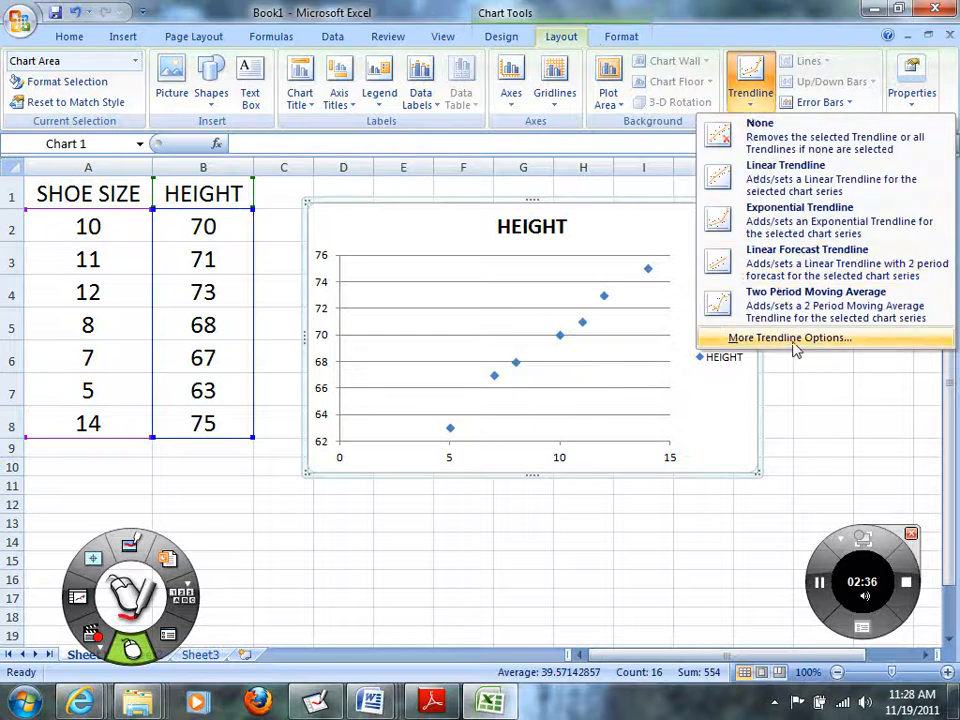
{"action": "left_click", "coordinate": [740, 341]}
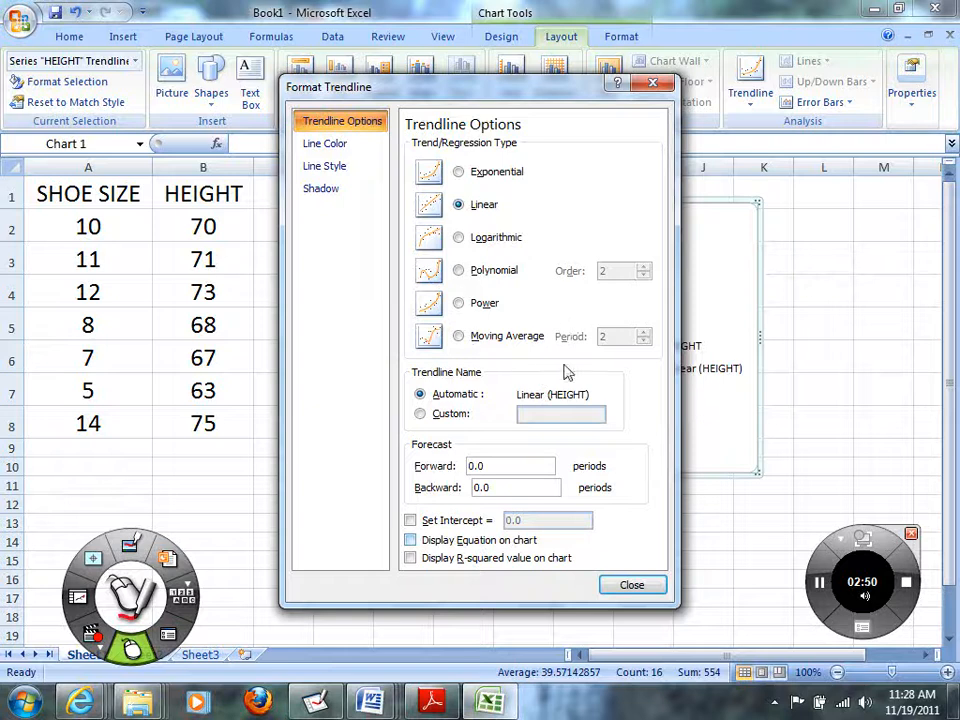
{"action": "left_click", "coordinate": [411, 541]}
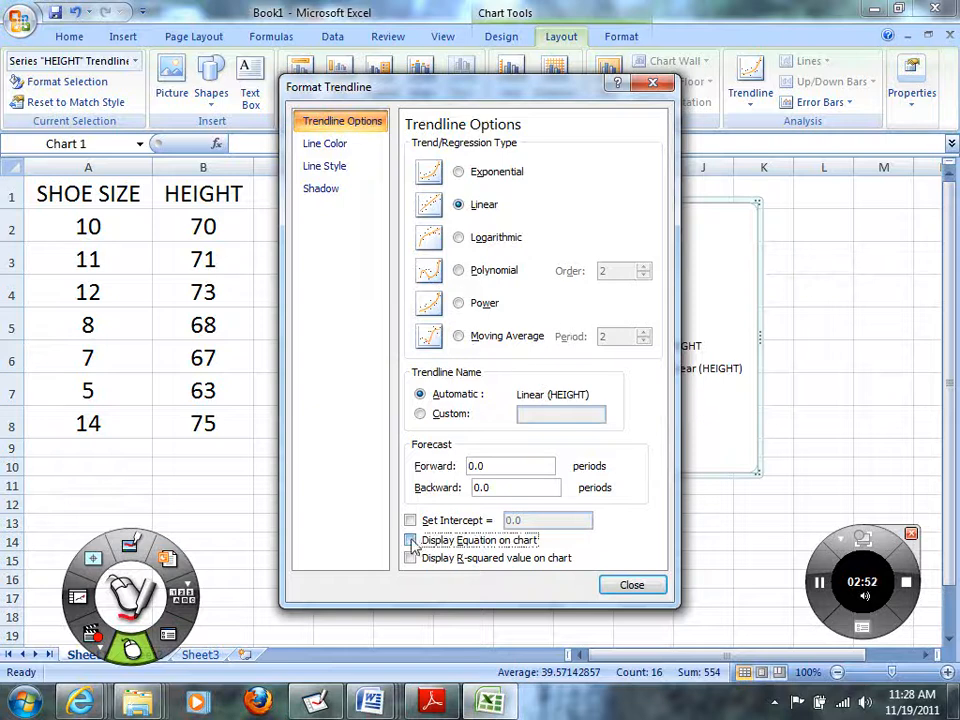
{"action": "left_click", "coordinate": [634, 585]}
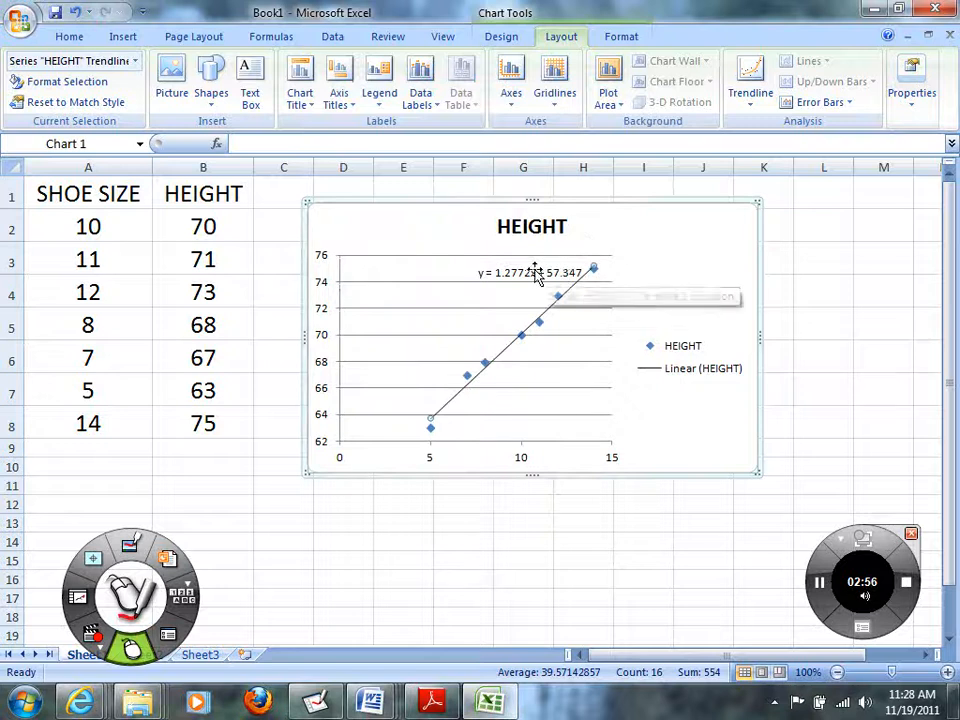
{"action": "left_click", "coordinate": [493, 268]}
{"action": "left_click_drag", "start_coordinate": [489, 268], "coordinate": [669, 234]}
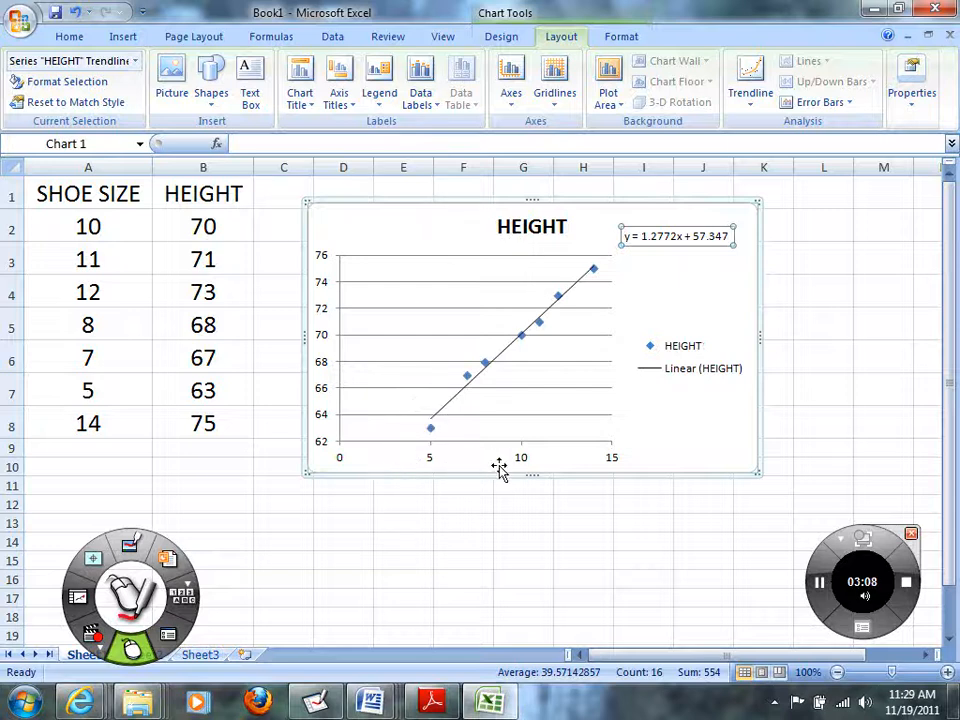
Step: Add a horizontal axis title below the axis reading SHOE SIZE
{"action": "left_click", "coordinate": [342, 100]}
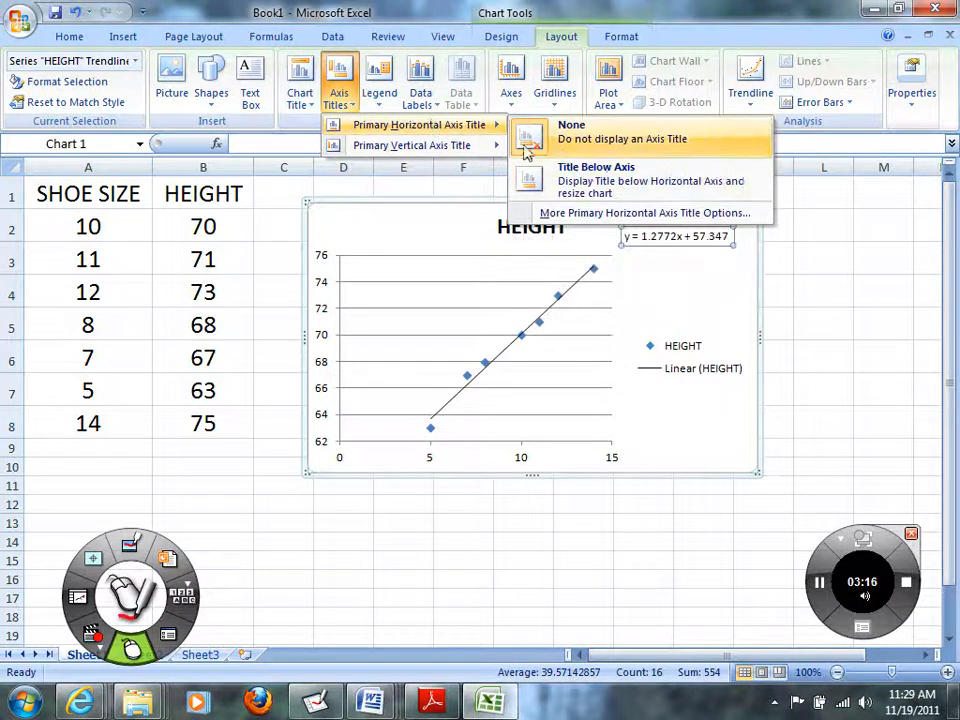
{"action": "left_click", "coordinate": [593, 181]}
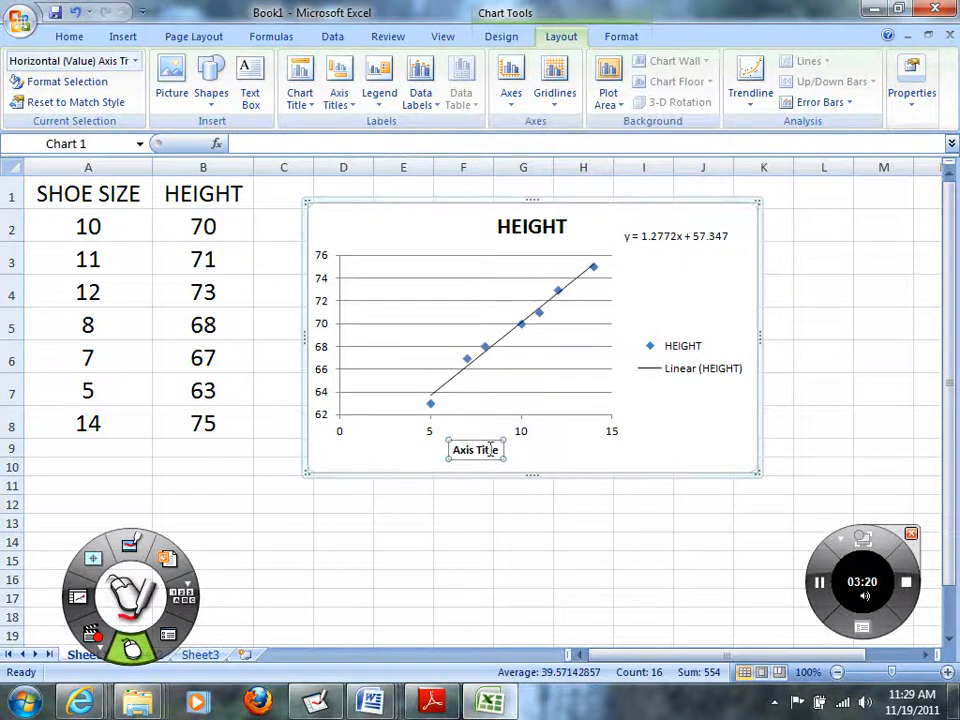
{"action": "key", "text": "BackSpace"}
{"action": "key", "text": "BackSpace"}
{"action": "key", "text": "BackSpace"}
{"action": "key", "text": "BackSpace"}
{"action": "key", "text": "BackSpace"}
{"action": "key", "text": "BackSpace"}
{"action": "key", "text": "BackSpace"}
{"action": "key", "text": "BackSpace"}
{"action": "key", "text": "BackSpace"}
{"action": "key", "text": "BackSpace"}
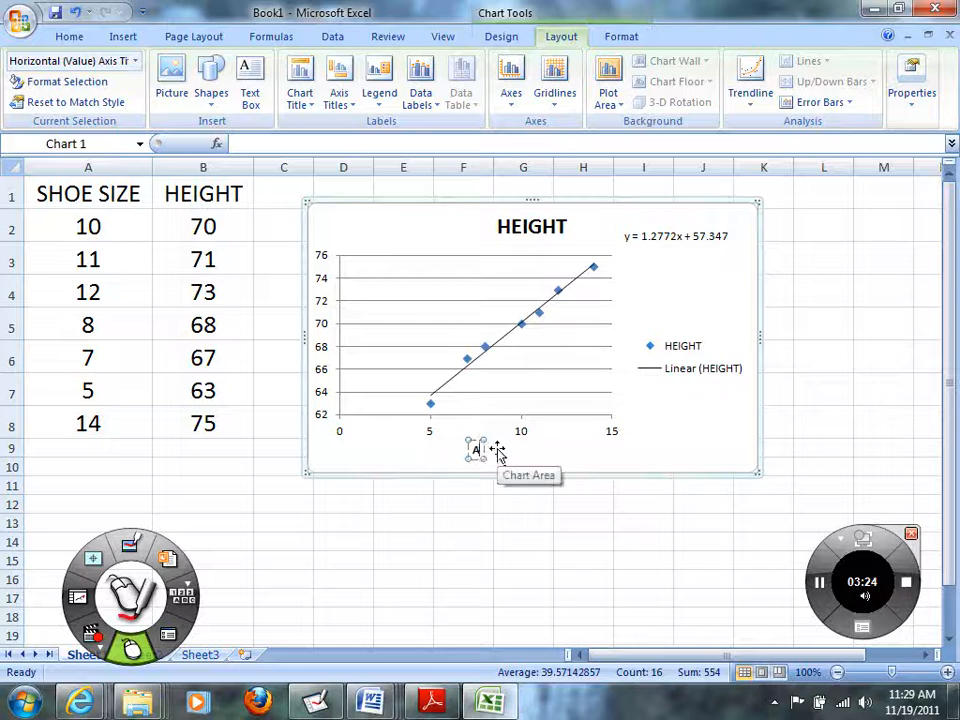
{"action": "type", "text": "SHOE SIZE"}
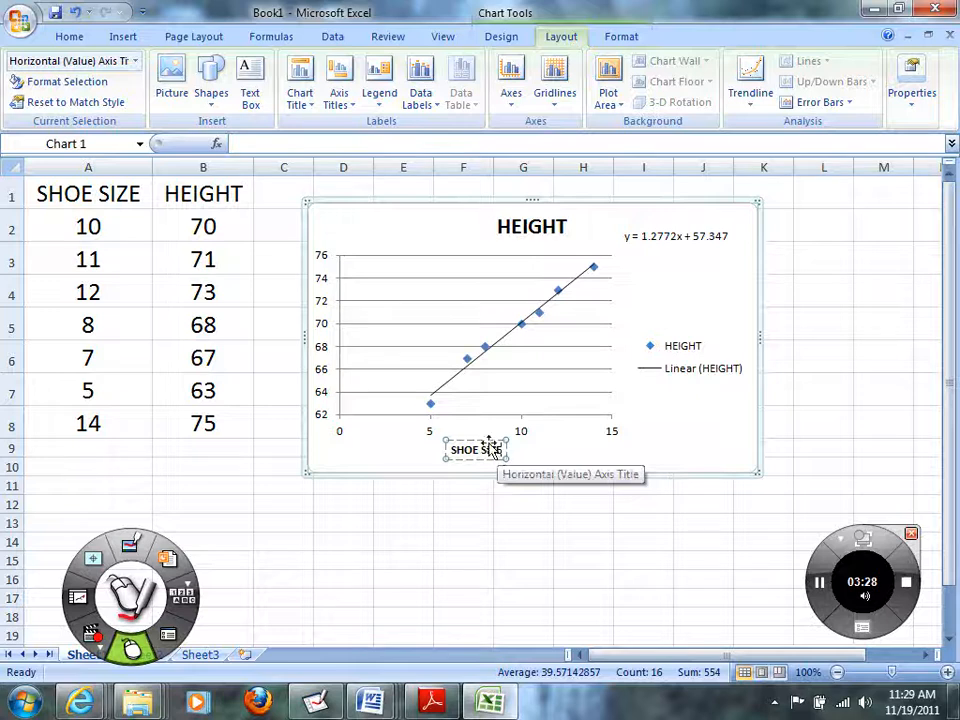
Step: Add a vertical axis title in the Vertical Title style reading HEIGHT(IN)
{"action": "left_click", "coordinate": [318, 333]}
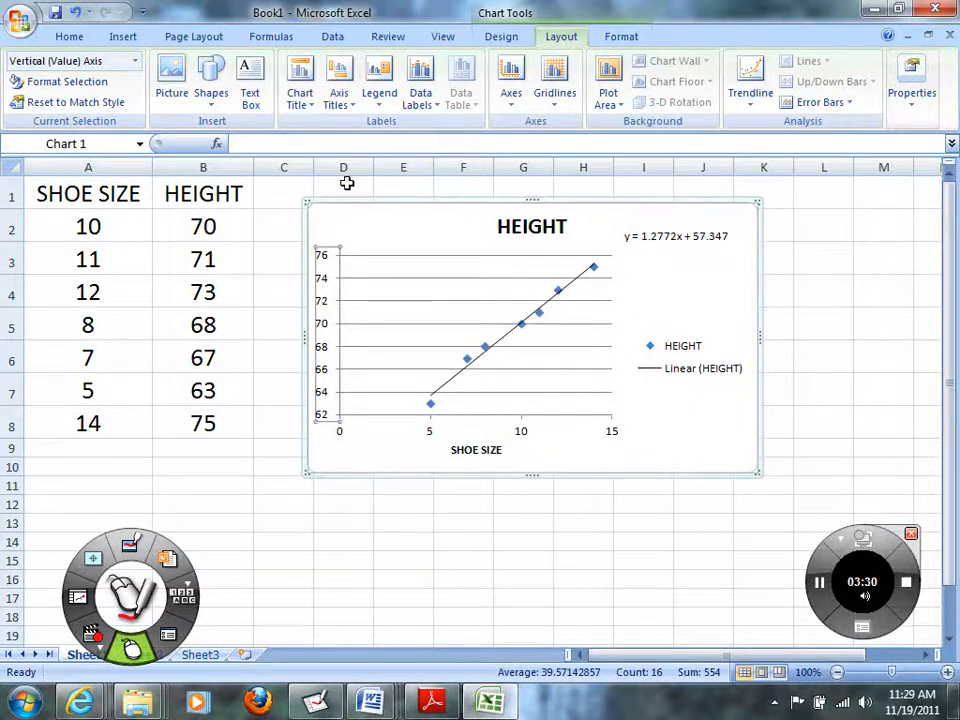
{"action": "left_click", "coordinate": [350, 108]}
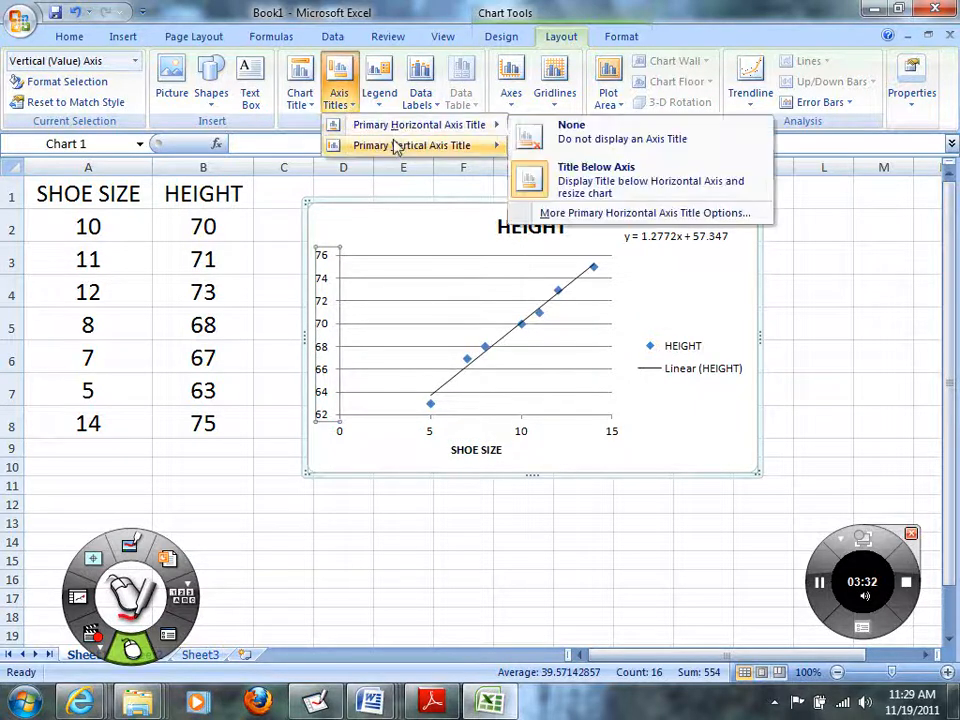
{"action": "mouse_move", "coordinate": [396, 146]}
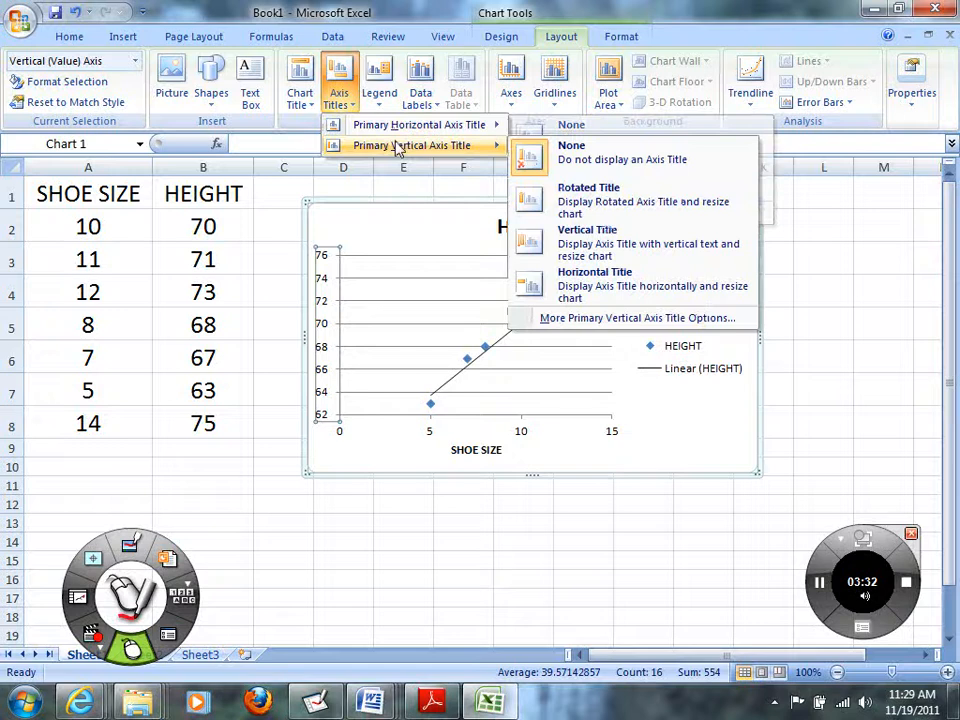
{"action": "left_click", "coordinate": [622, 240]}
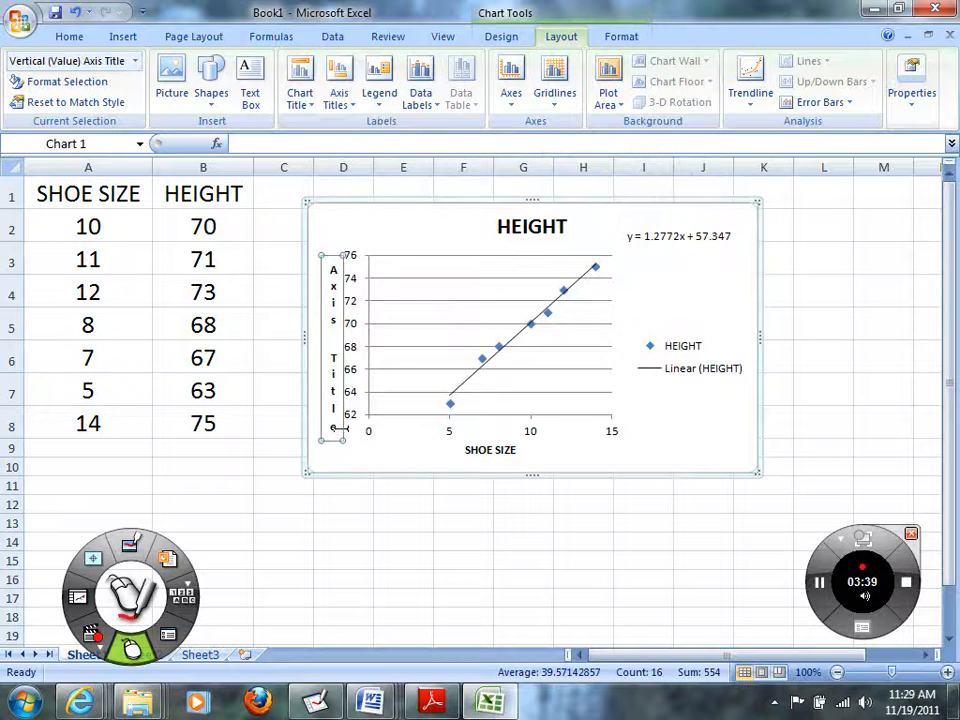
{"action": "key", "text": "BackSpace"}
{"action": "key", "text": "BackSpace"}
{"action": "key", "text": "BackSpace"}
{"action": "key", "text": "BackSpace"}
{"action": "key", "text": "BackSpace"}
{"action": "key", "text": "BackSpace"}
{"action": "key", "text": "BackSpace"}
{"action": "key", "text": "BackSpace"}
{"action": "key", "text": "BackSpace"}
{"action": "key", "text": "BackSpace"}
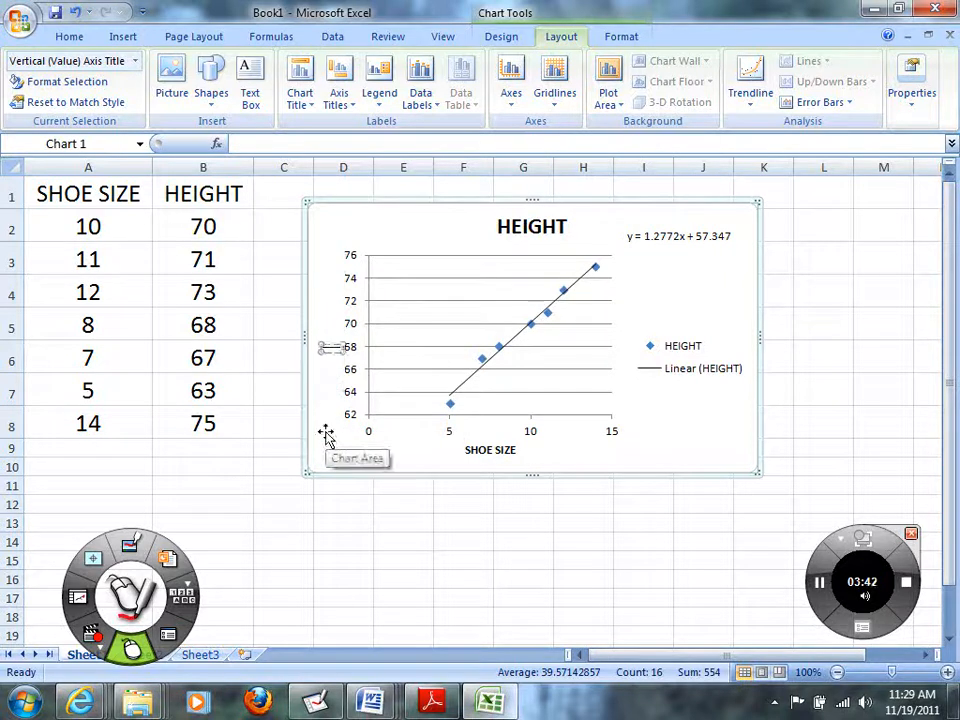
{"action": "type", "text": "HEIGHT"}
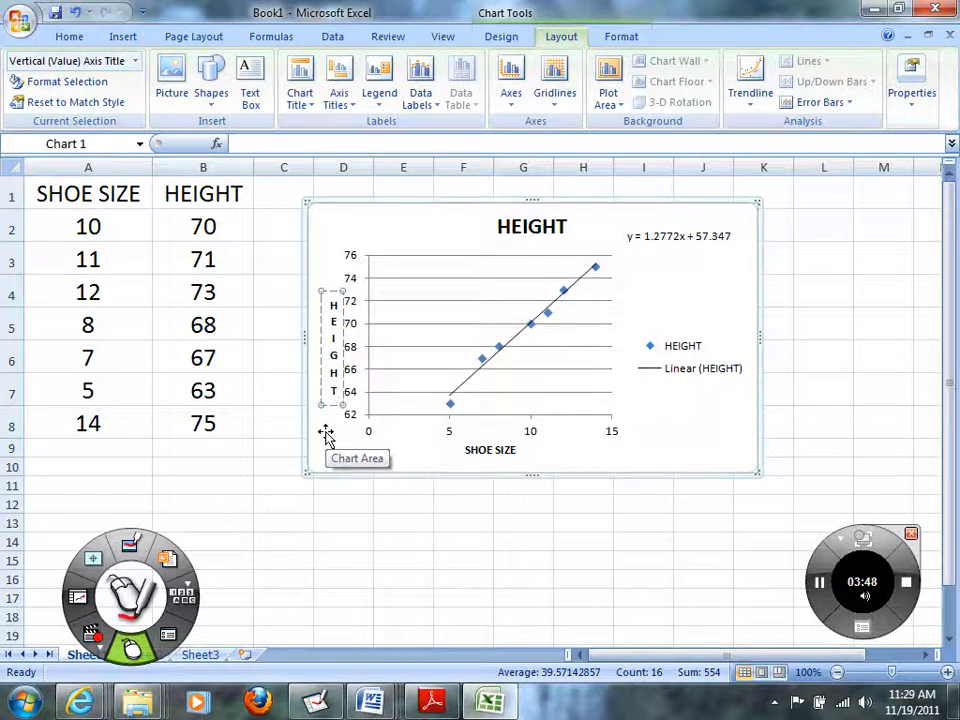
{"action": "type", "text": "(IN)"}
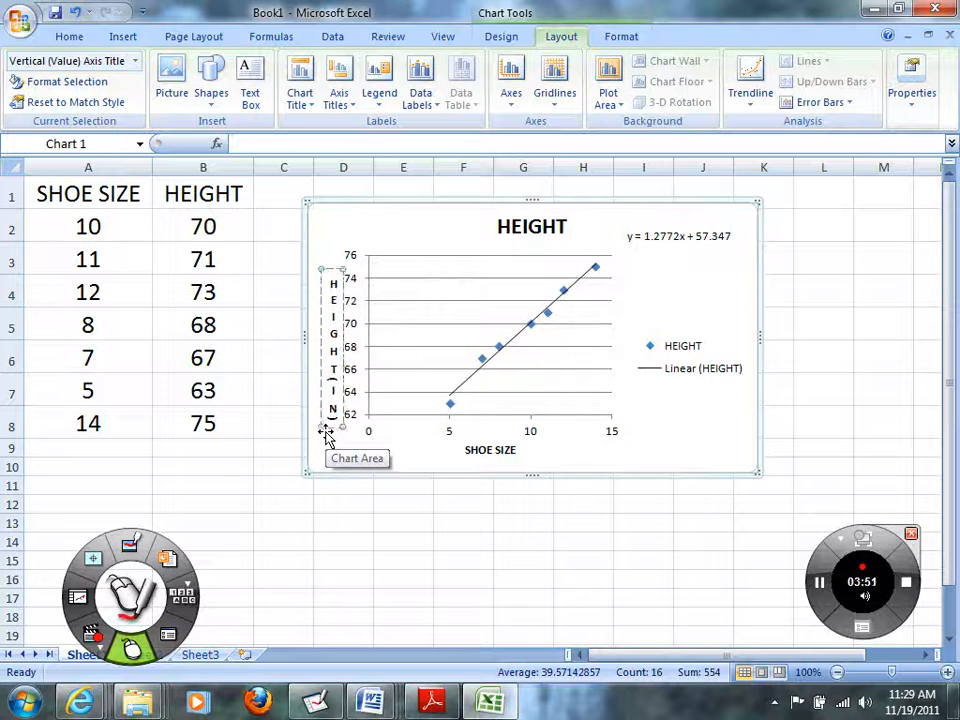
Step: Move the chart slightly up and away from the table, and copy the whole chart
{"action": "left_click", "coordinate": [498, 454]}
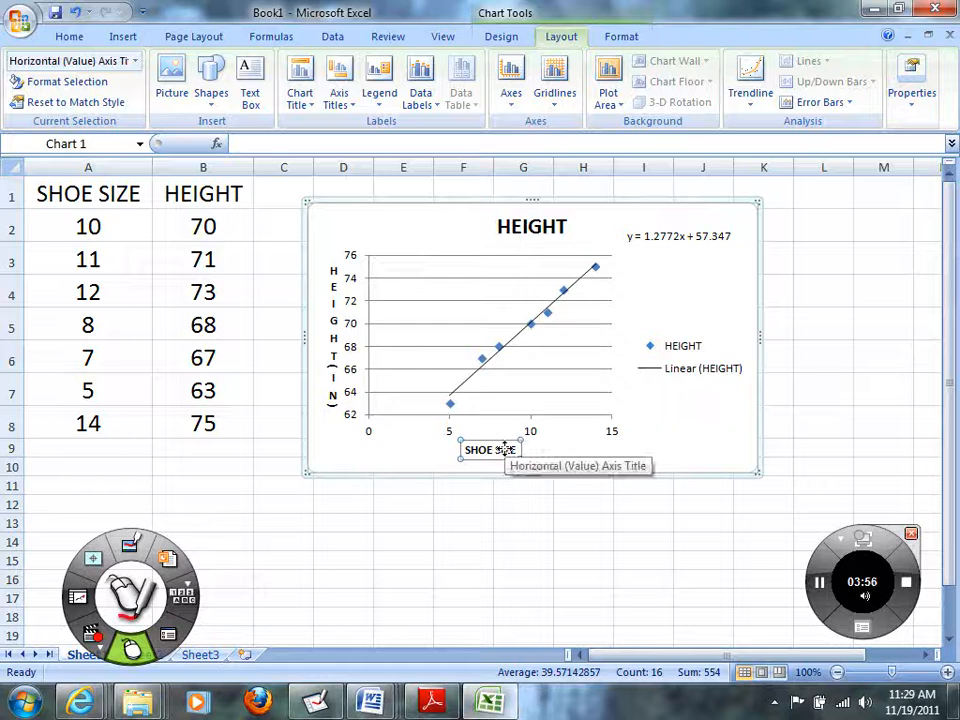
{"action": "left_click_drag", "start_coordinate": [407, 223], "coordinate": [441, 209]}
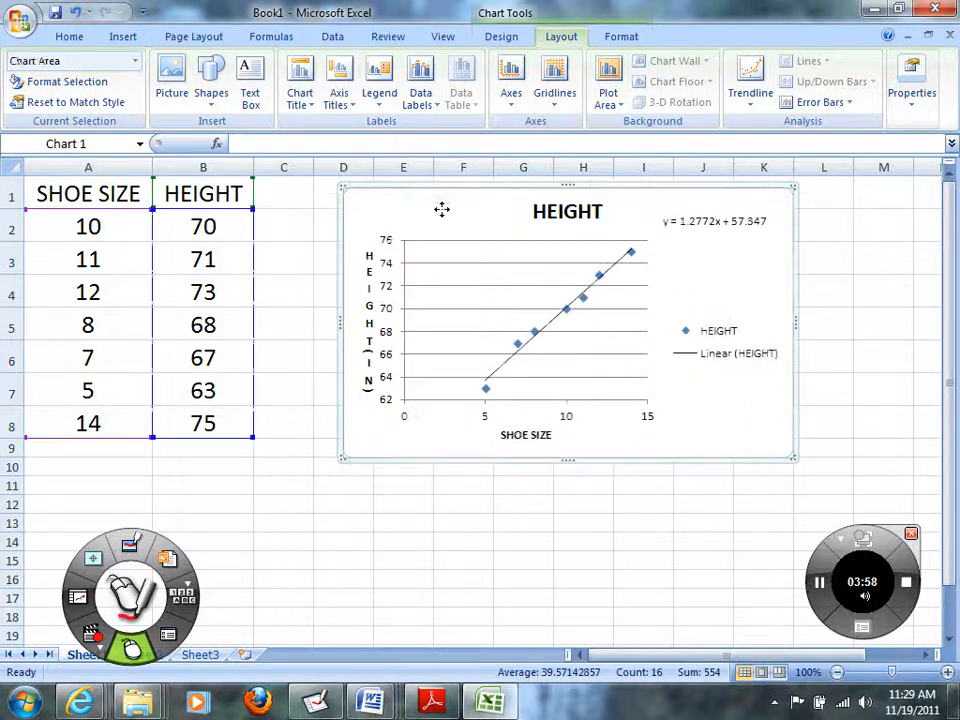
{"action": "left_click", "coordinate": [103, 195]}
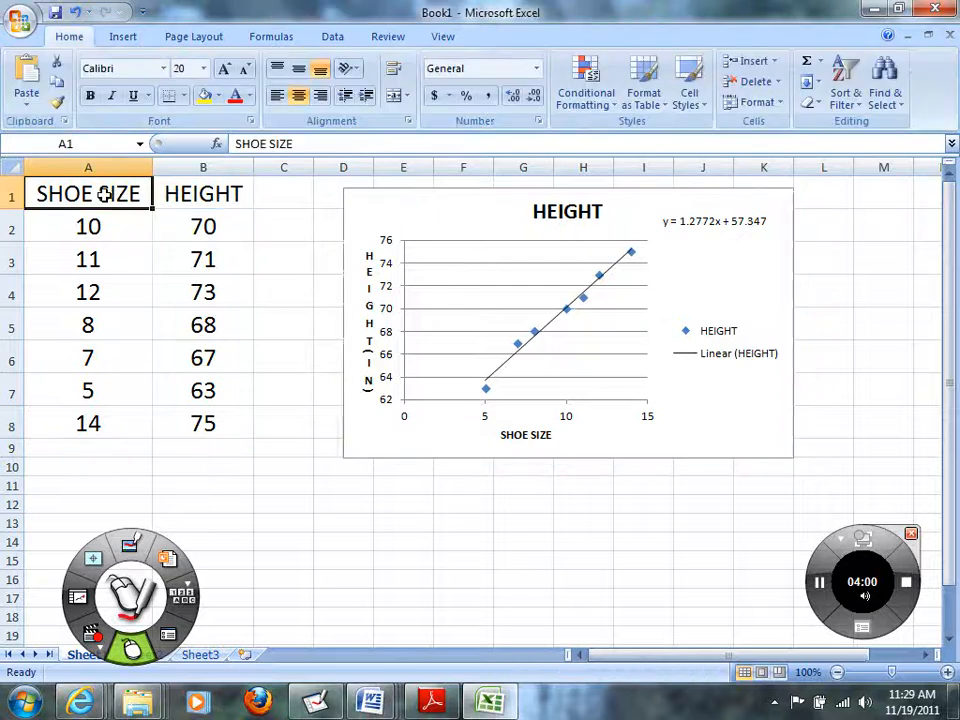
{"action": "right_click", "coordinate": [388, 206]}
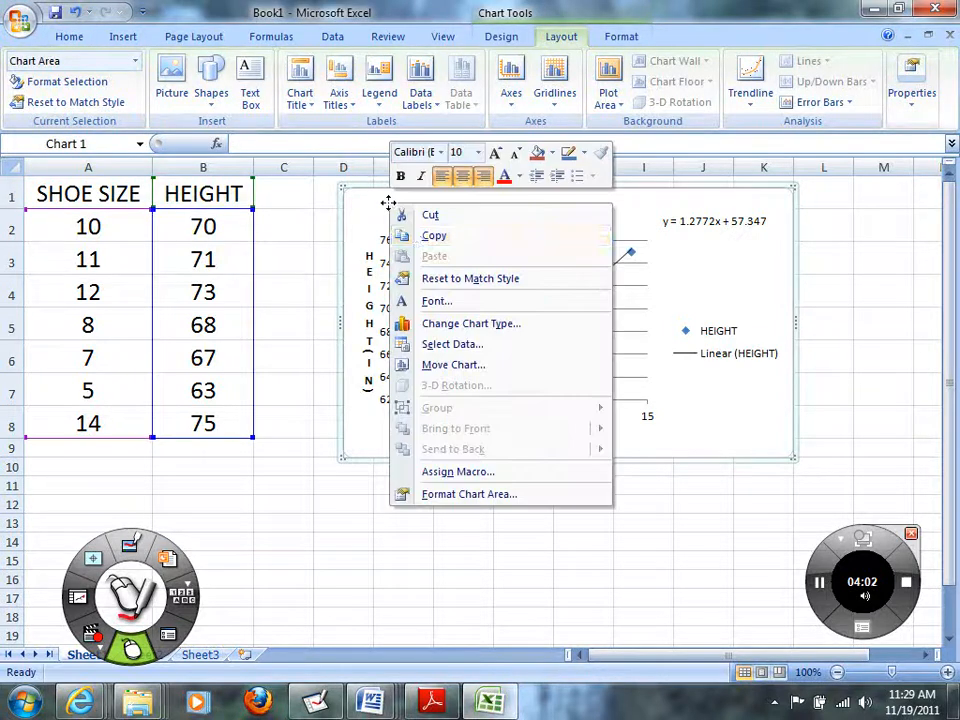
{"action": "left_click", "coordinate": [432, 237]}
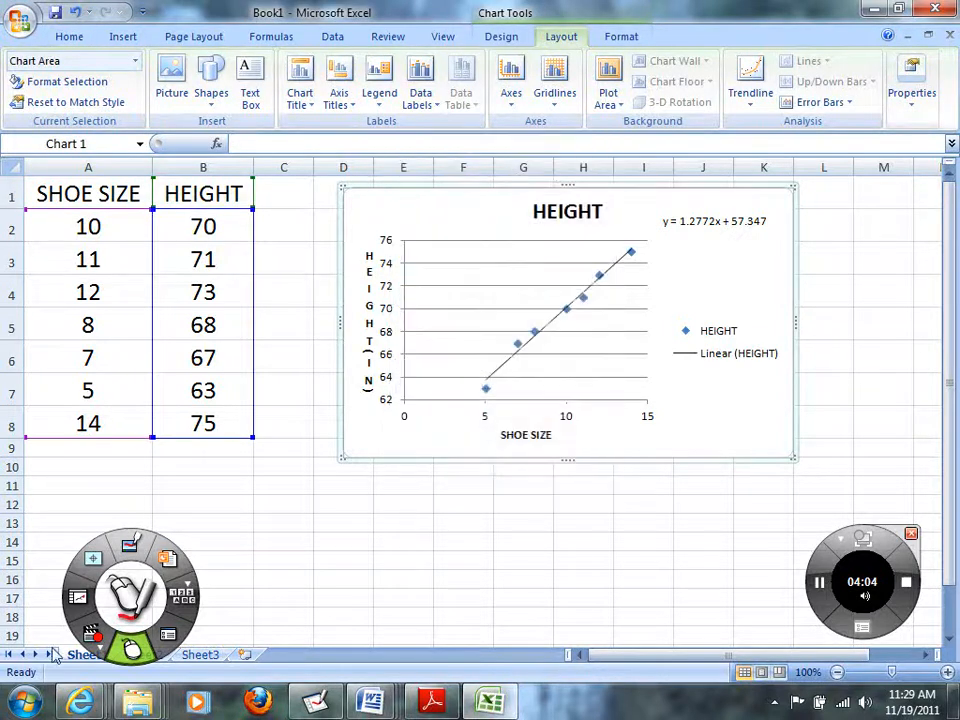
Step: Switch to PowerPoint by launching Microsoft Office PowerPoint 2007 with a blank presentation
{"action": "left_click", "coordinate": [20, 705]}
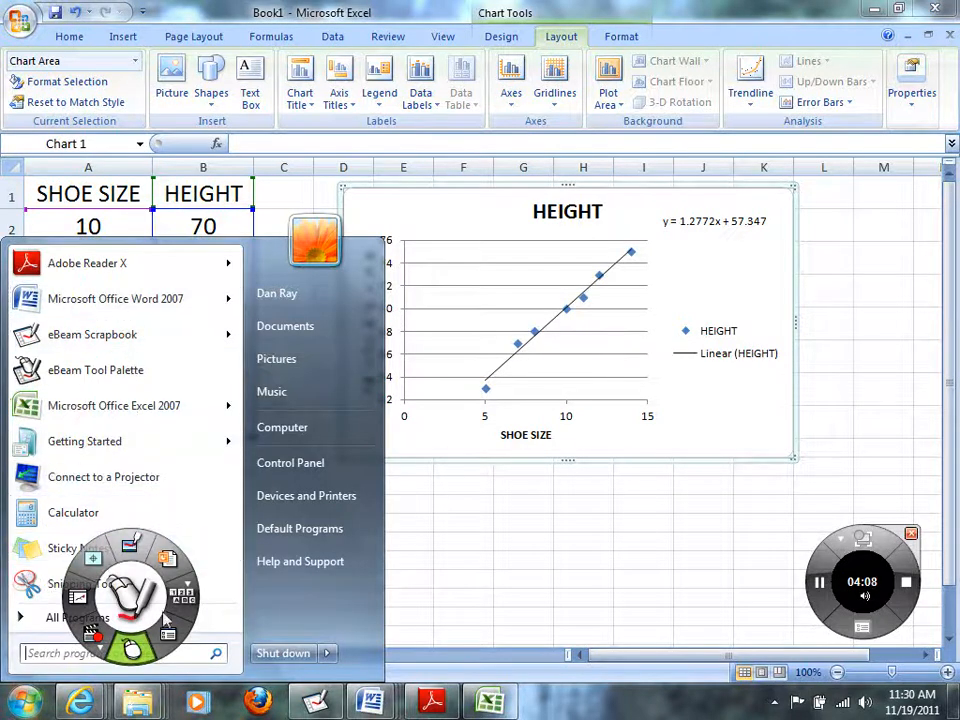
{"action": "left_click", "coordinate": [22, 706]}
{"action": "left_click", "coordinate": [22, 706]}
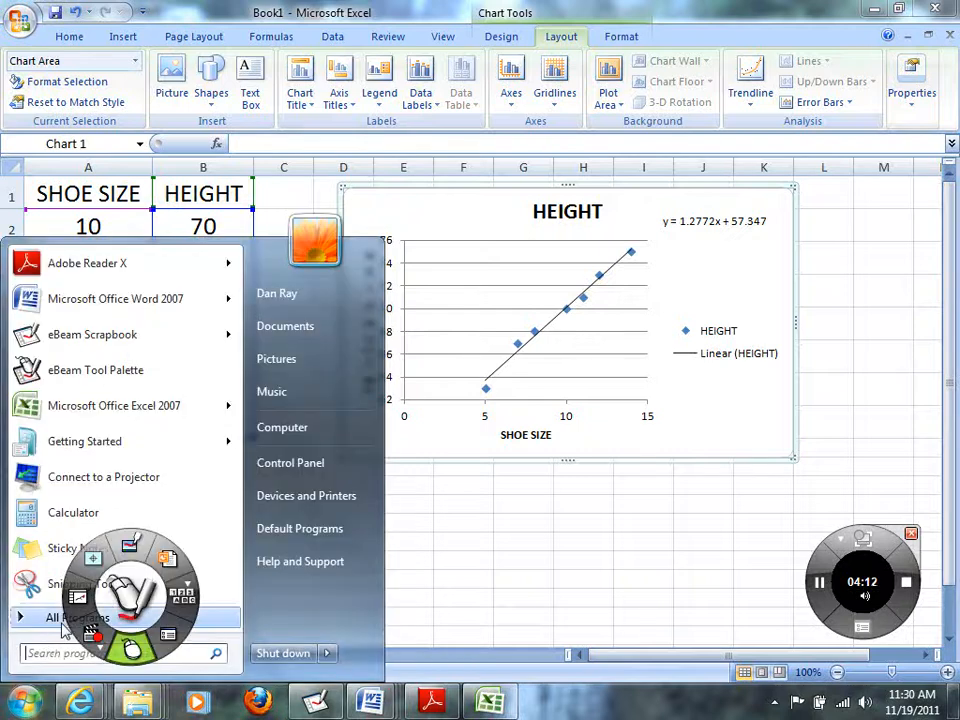
{"action": "left_click", "coordinate": [55, 620]}
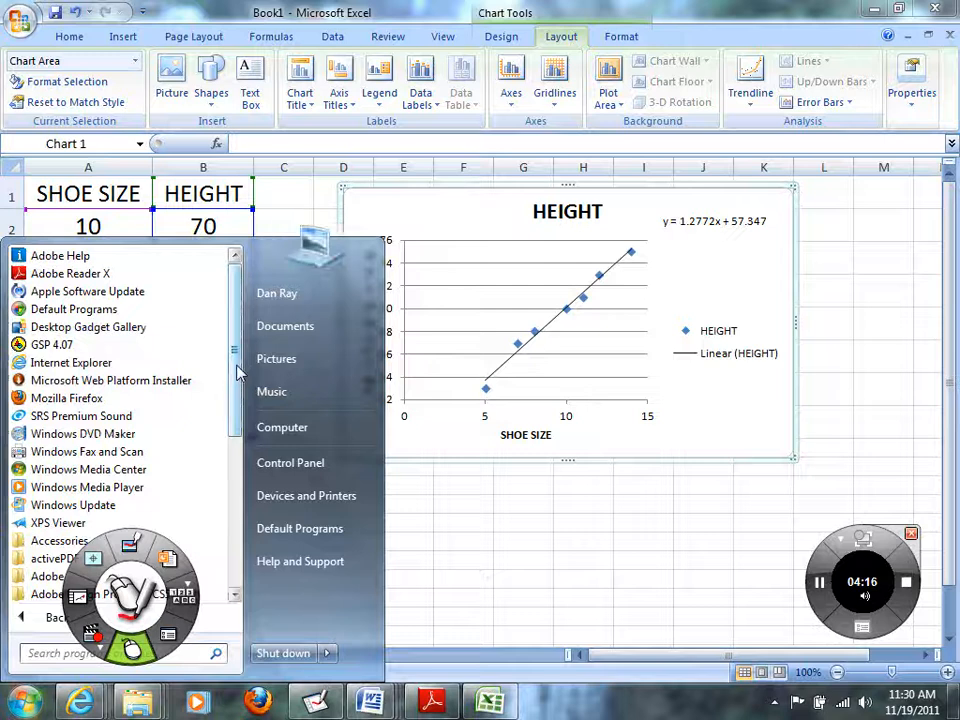
{"action": "left_click_drag", "start_coordinate": [235, 383], "coordinate": [250, 523]}
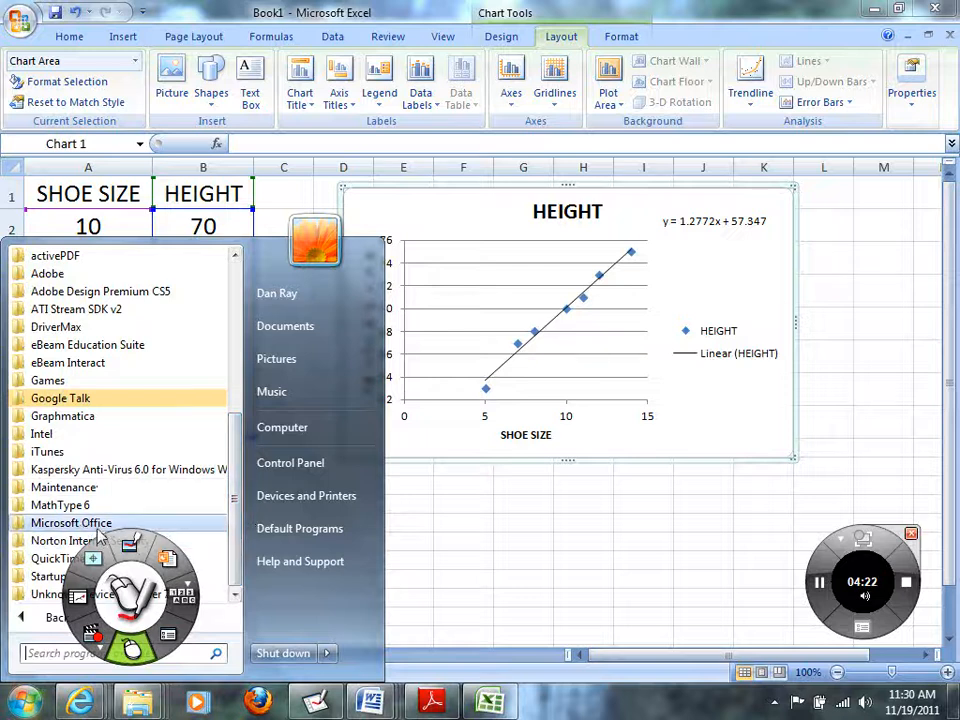
{"action": "left_click", "coordinate": [98, 527]}
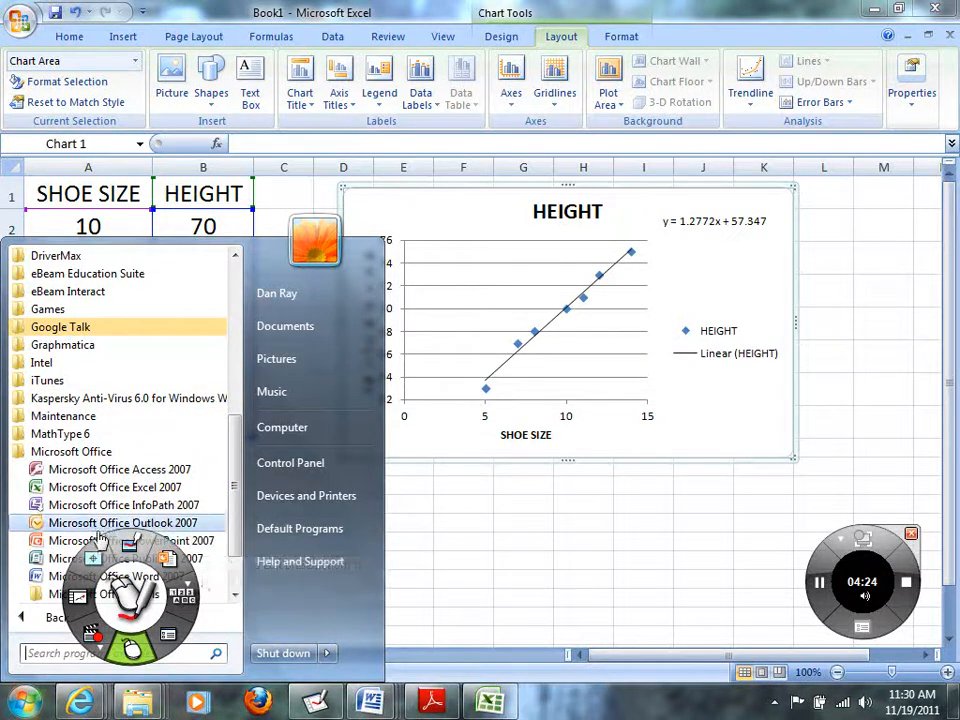
{"action": "left_click", "coordinate": [104, 540]}
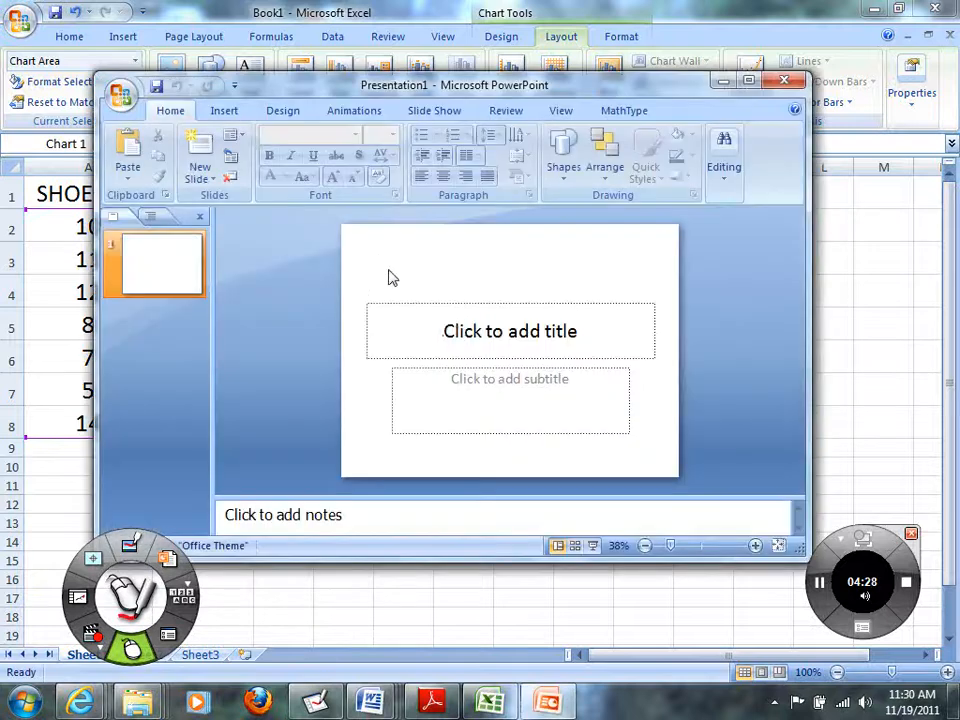
Step: Paste the copied chart onto the first slide and move it toward the slide's upper right
{"action": "right_click", "coordinate": [421, 261]}
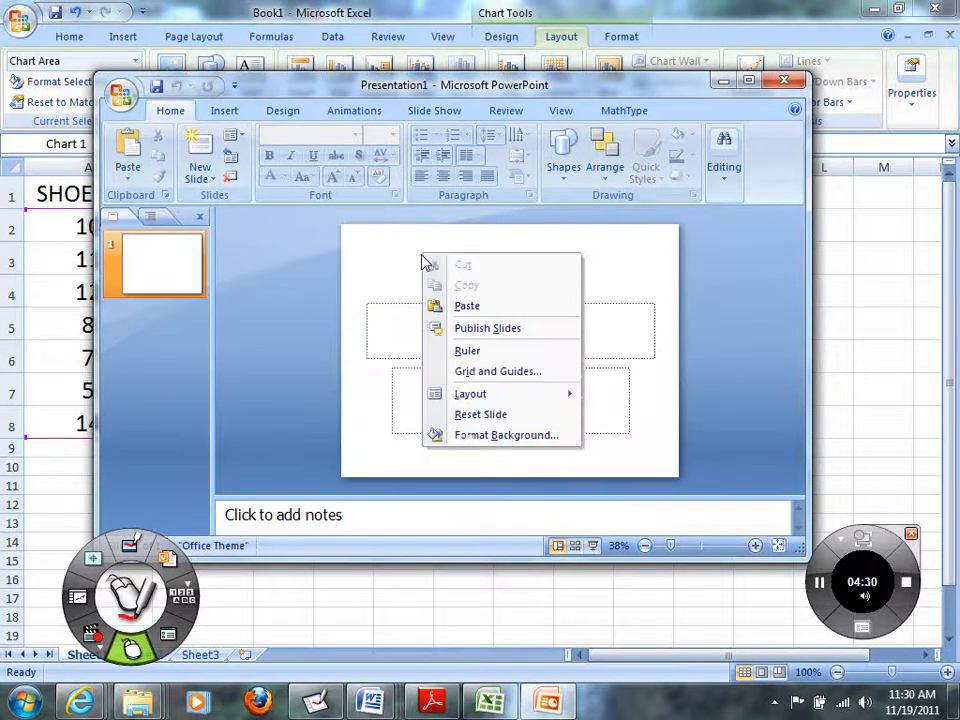
{"action": "left_click", "coordinate": [474, 314]}
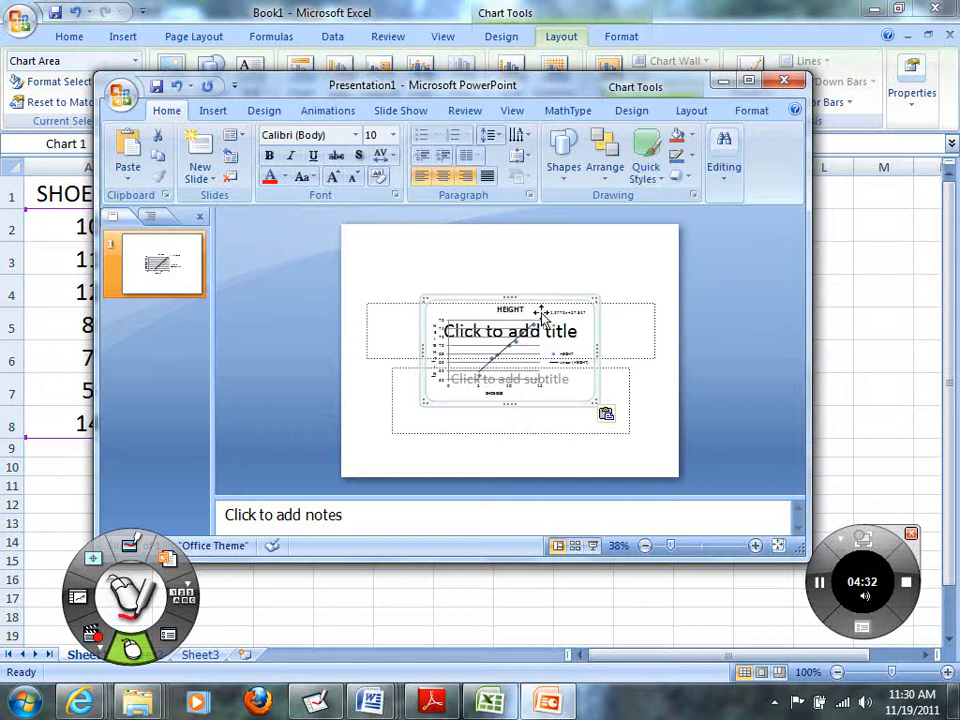
{"action": "left_click_drag", "start_coordinate": [589, 306], "coordinate": [623, 270]}
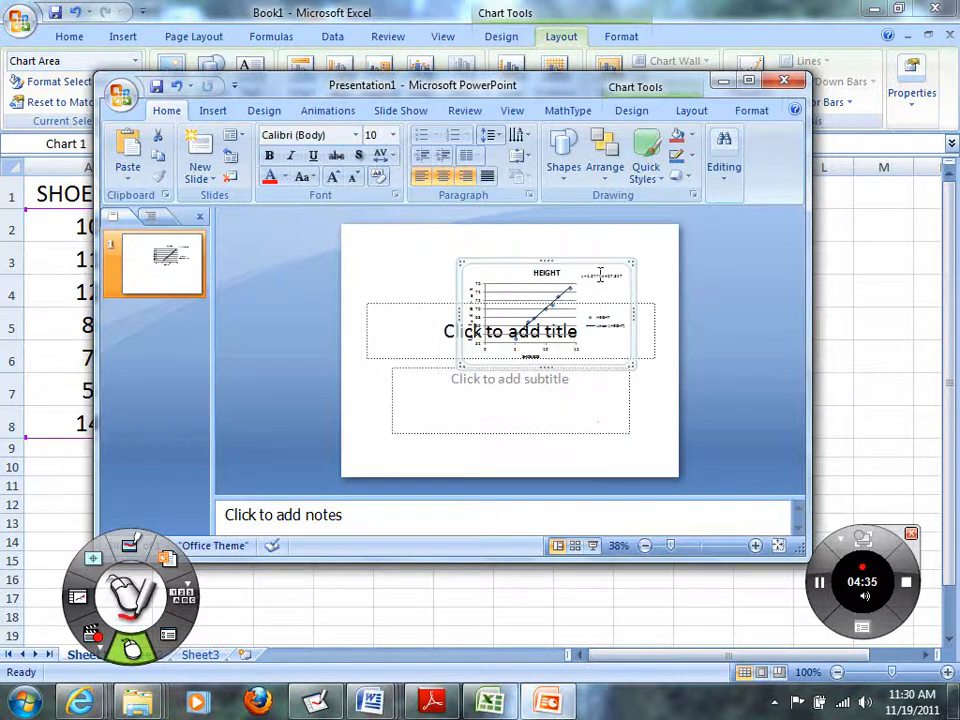
Step: Delete the empty title placeholder from the slide
{"action": "left_click", "coordinate": [386, 317]}
{"action": "left_click", "coordinate": [367, 311]}
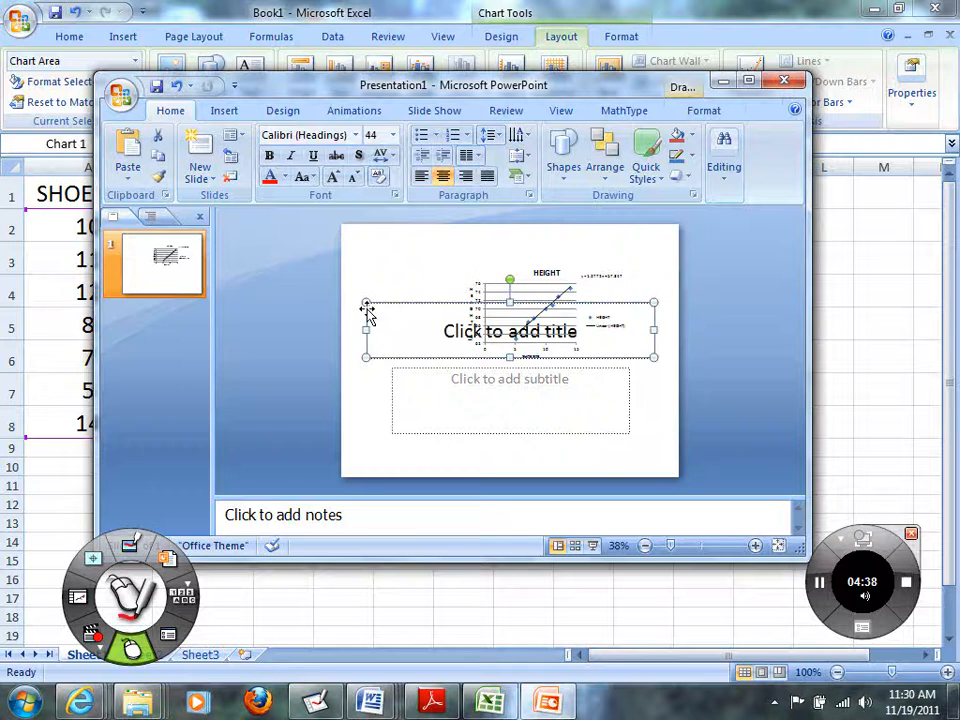
{"action": "key", "text": "Delete"}
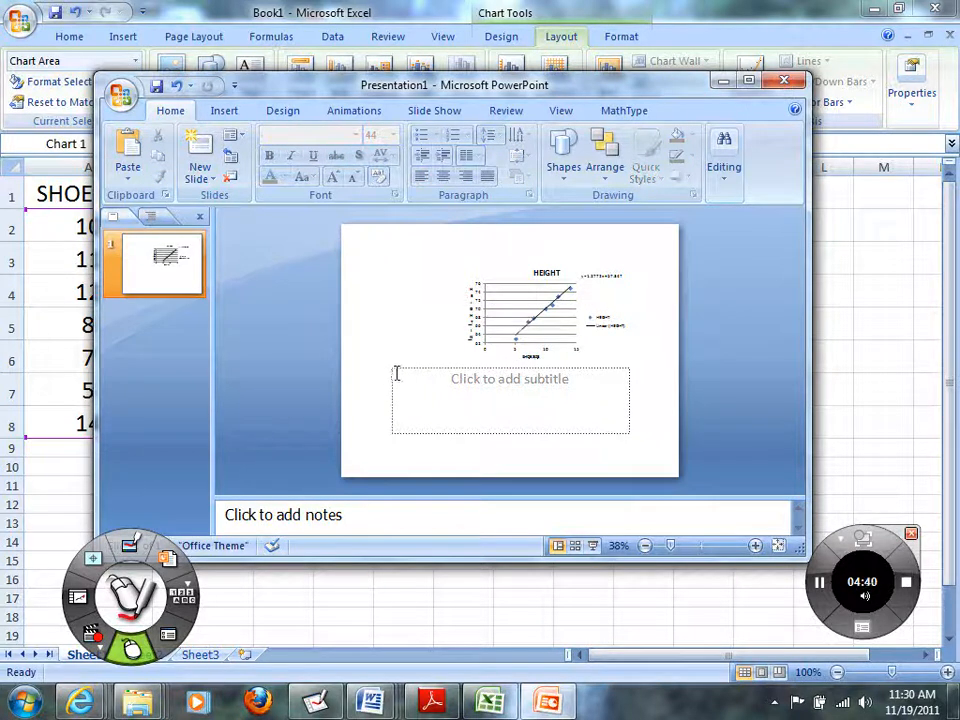